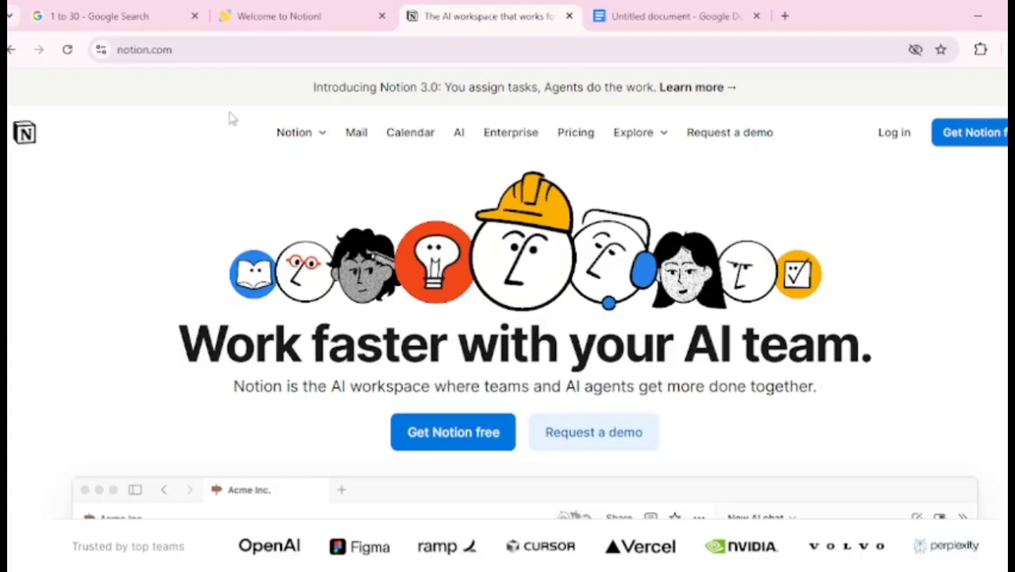
Search Google for ".notion" in a new browser tab and open the official Notion website from the results
double_click(146, 50)
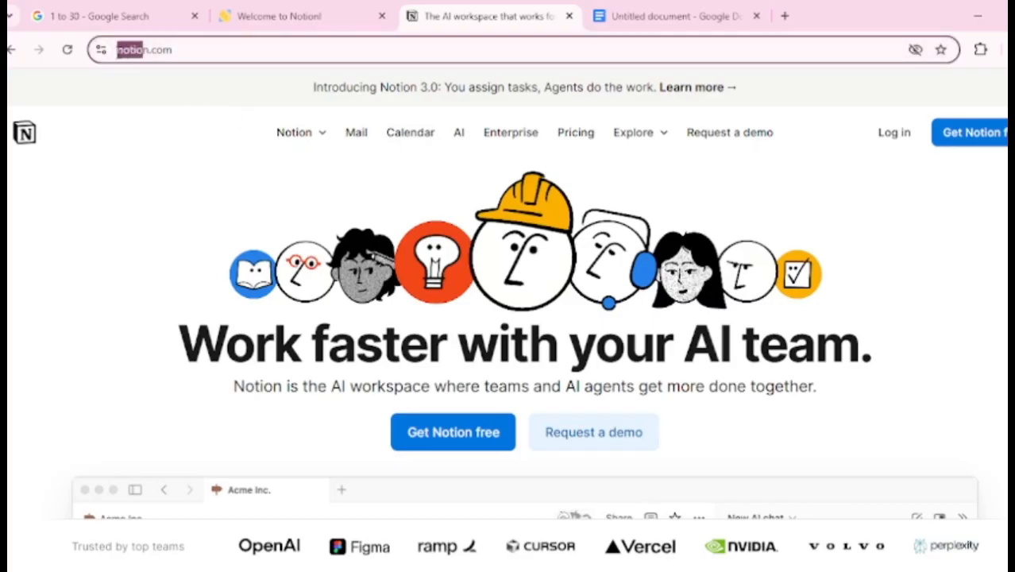
right_click(179, 51)
left_click(286, 198)
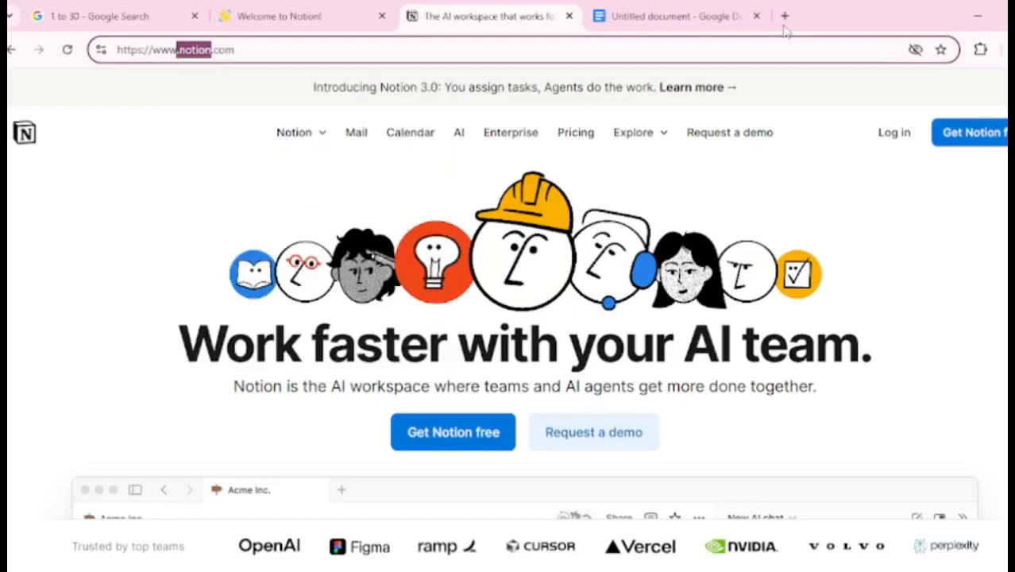
left_click(782, 16)
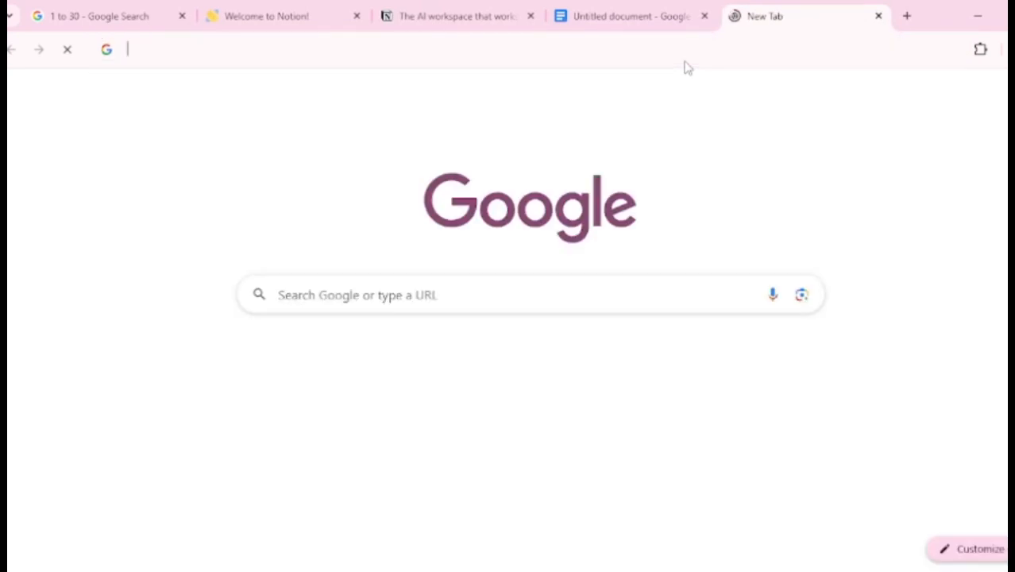
type(".notion")
key("Return")
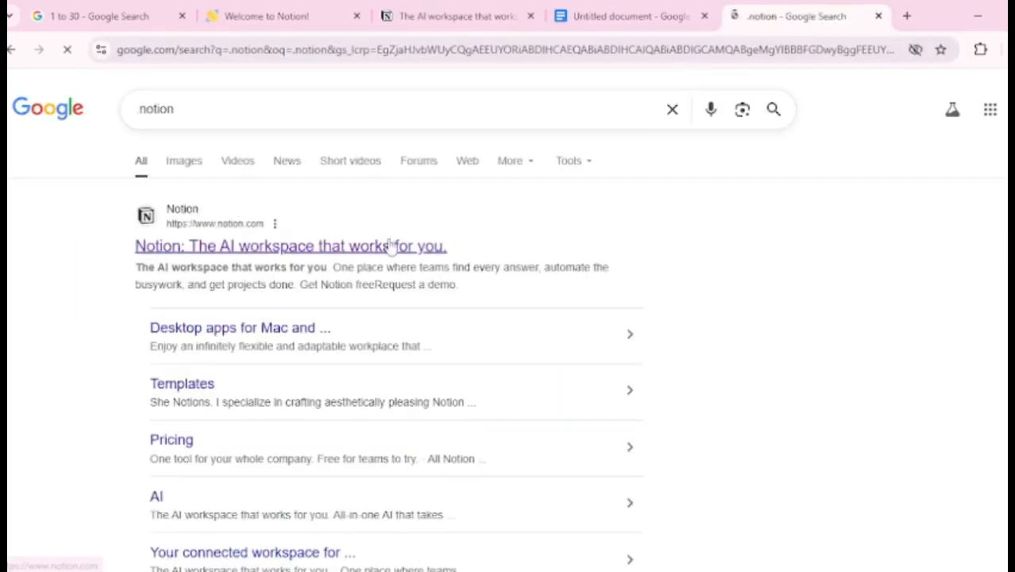
left_click(393, 247)
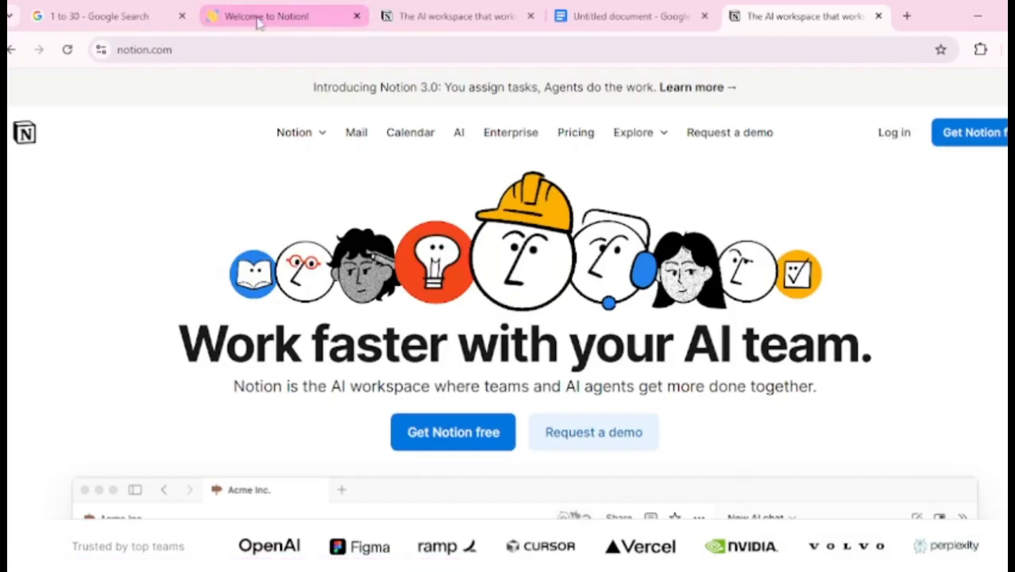
Go to the Notion workspace, show its sidebar and create a new private page
left_click(282, 12)
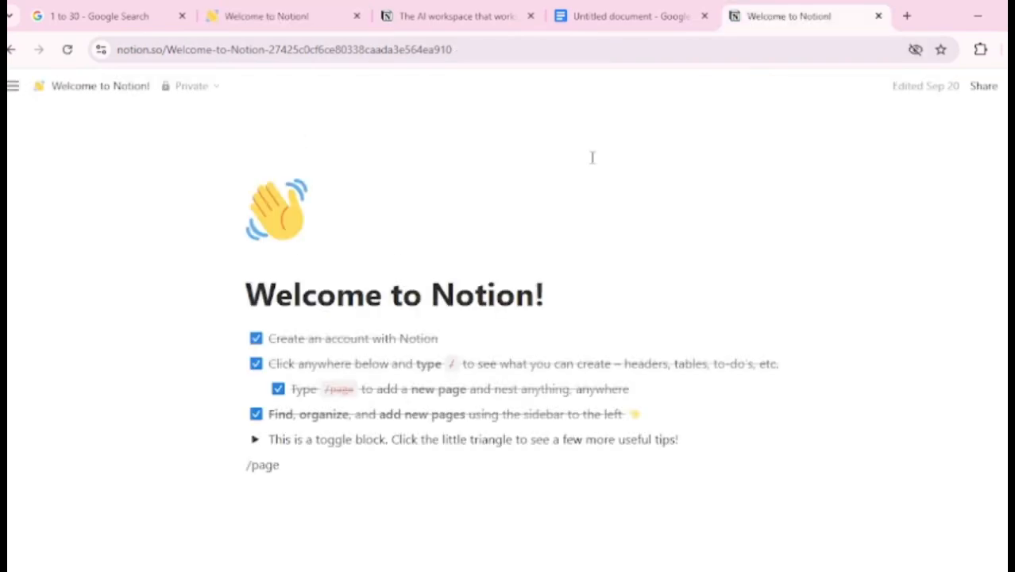
left_click(13, 92)
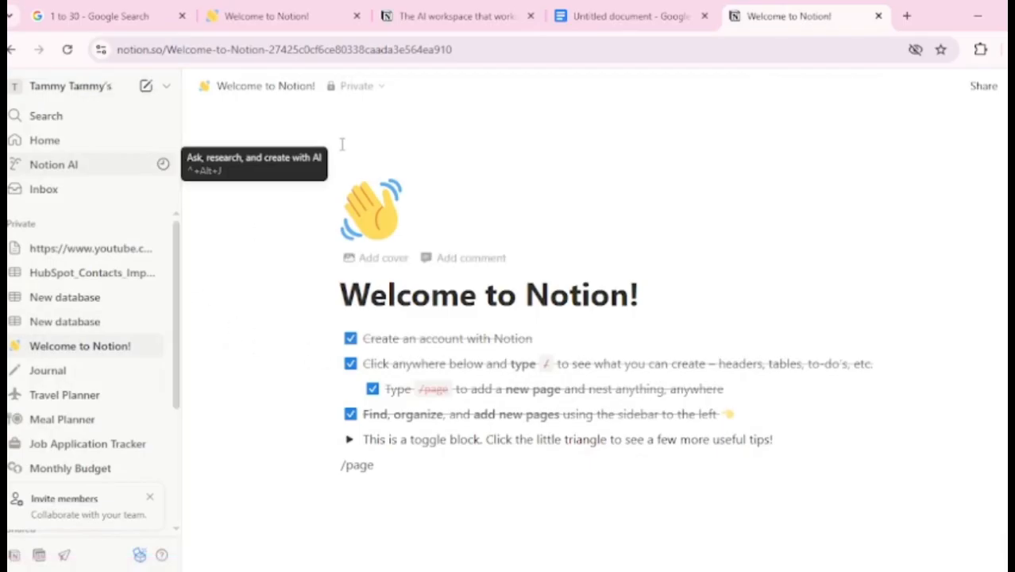
left_click(145, 87)
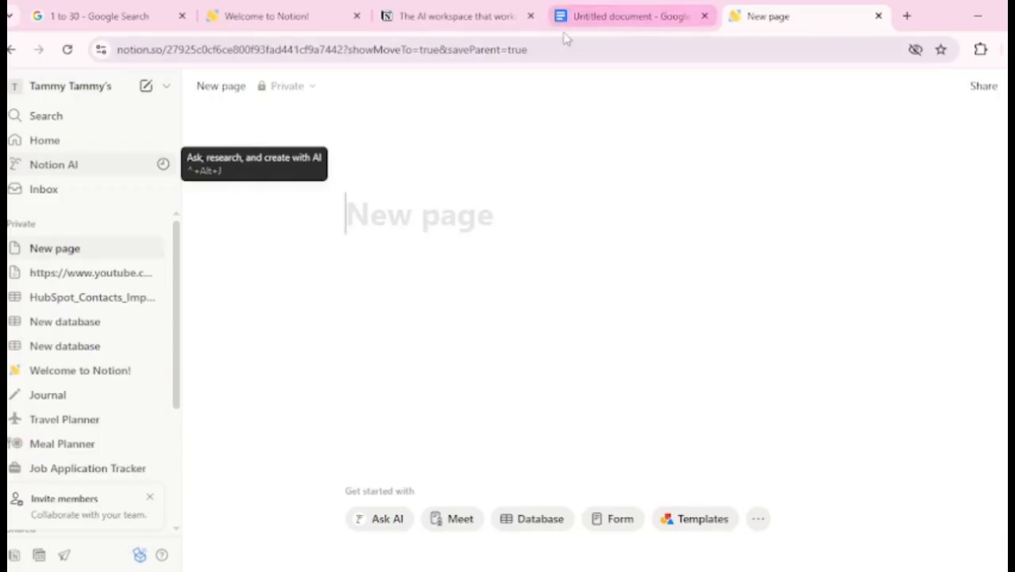
Copy "Gym Planner" from the Google Docs outline and paste it as the title of the new Notion page
left_click(593, 9)
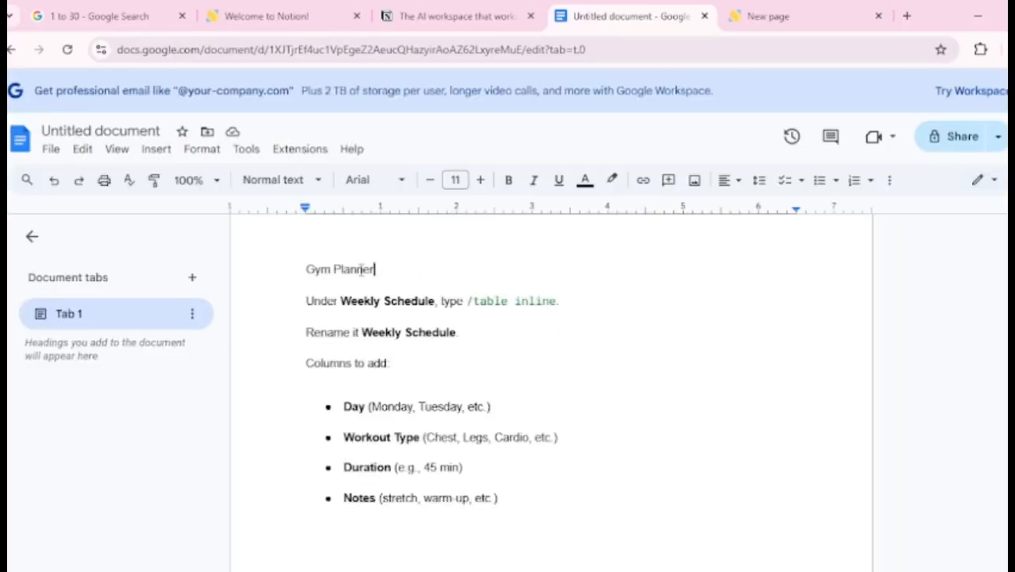
left_click_drag(365, 270, 384, 268)
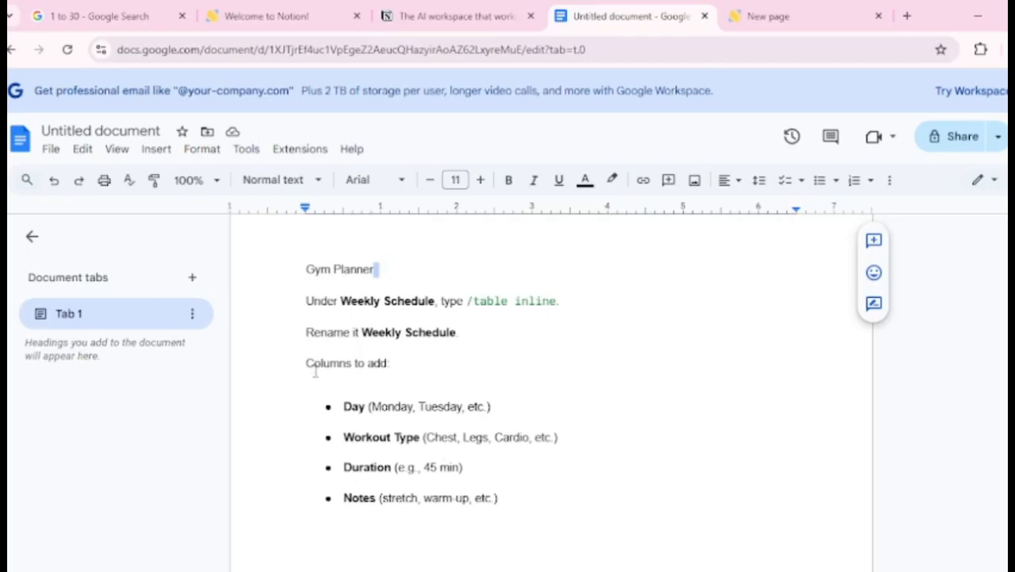
left_click(378, 269)
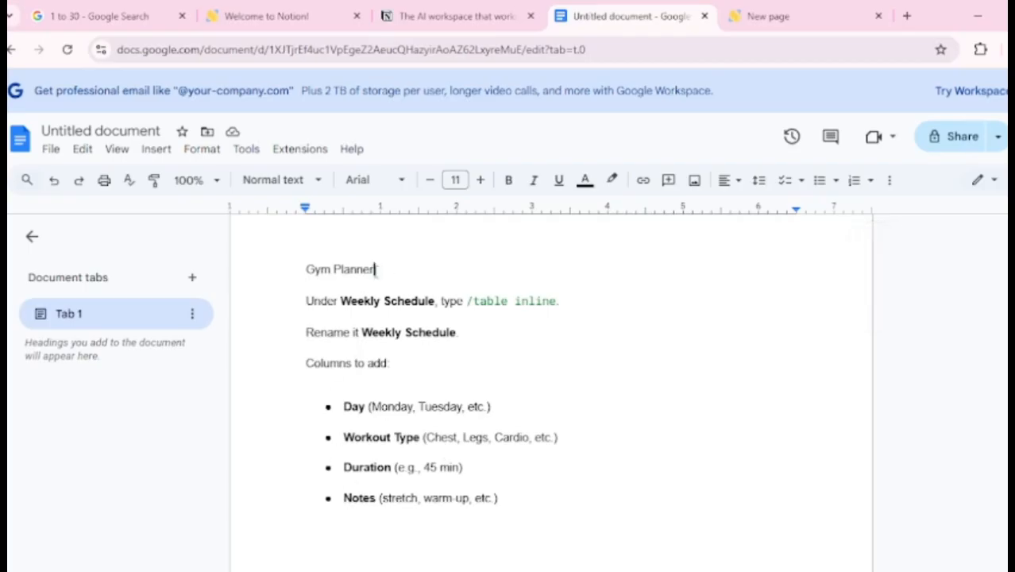
left_click(307, 269, "shift")
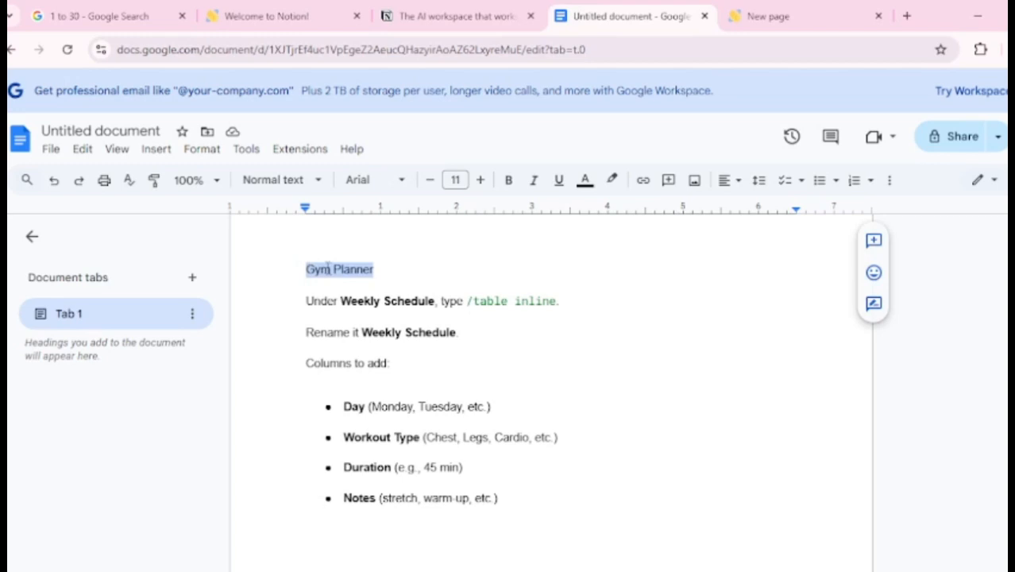
right_click(328, 268)
left_click(444, 211)
left_click(291, 18)
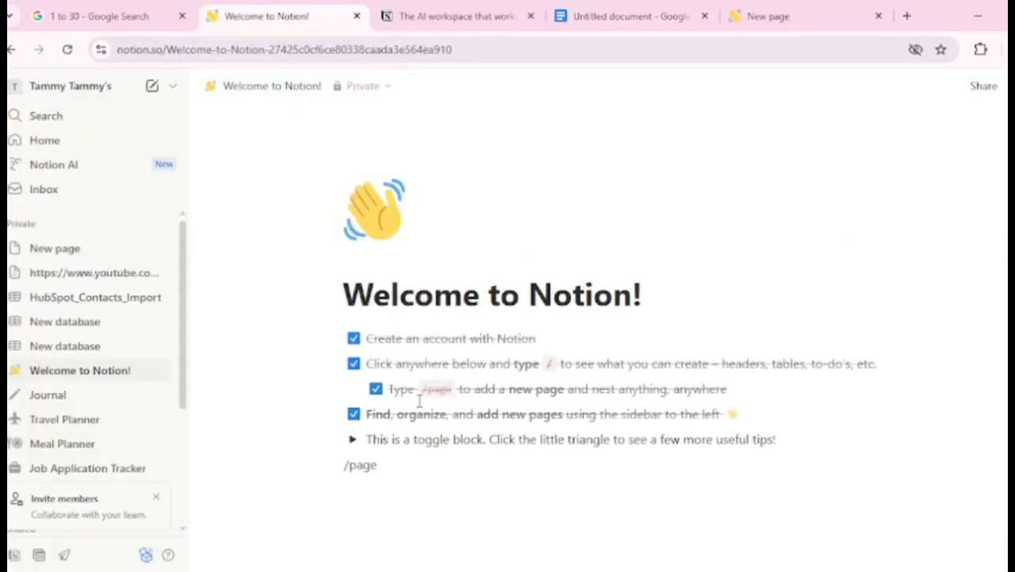
left_click(786, 14)
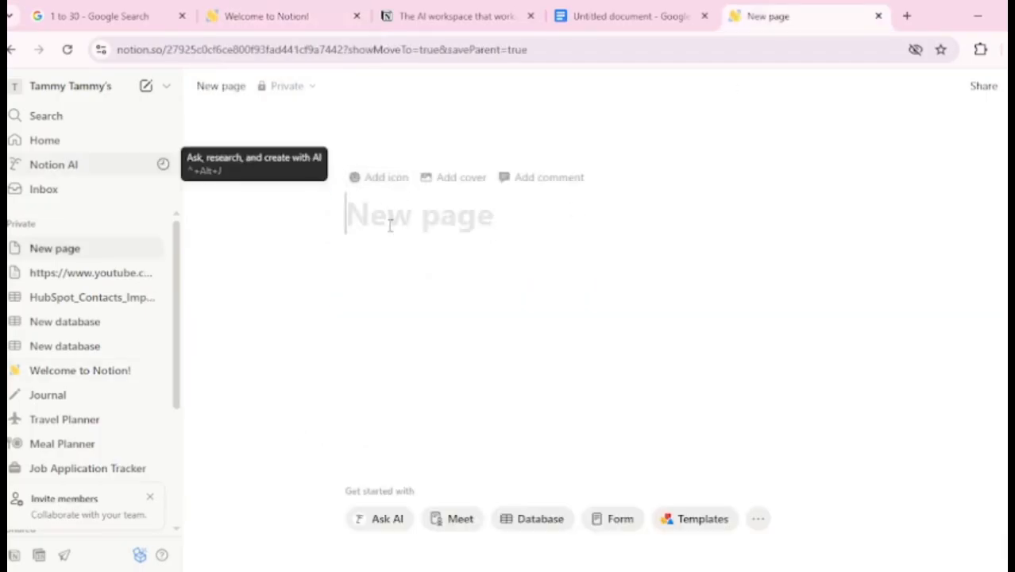
key("ctrl+v")
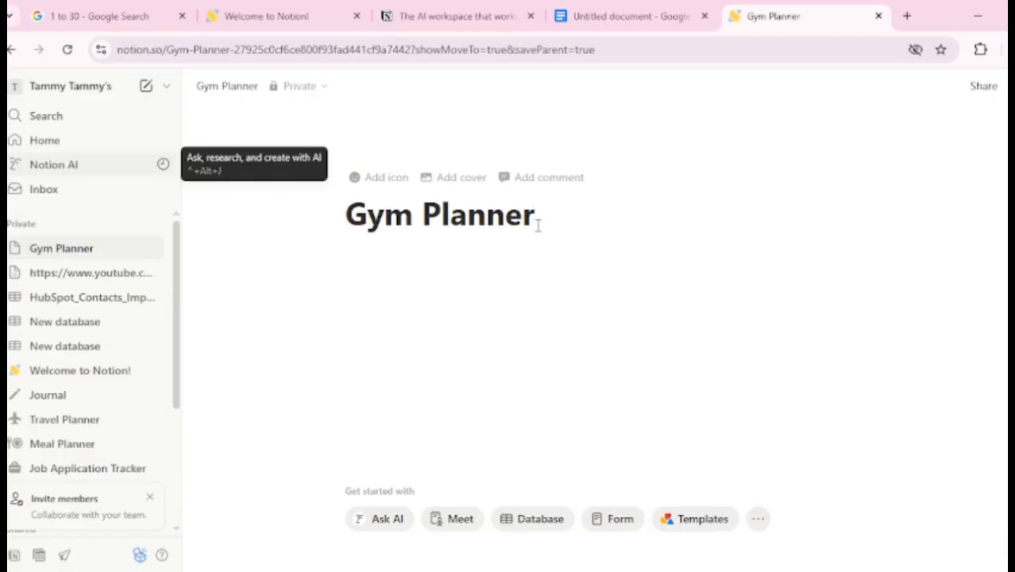
key("Return")
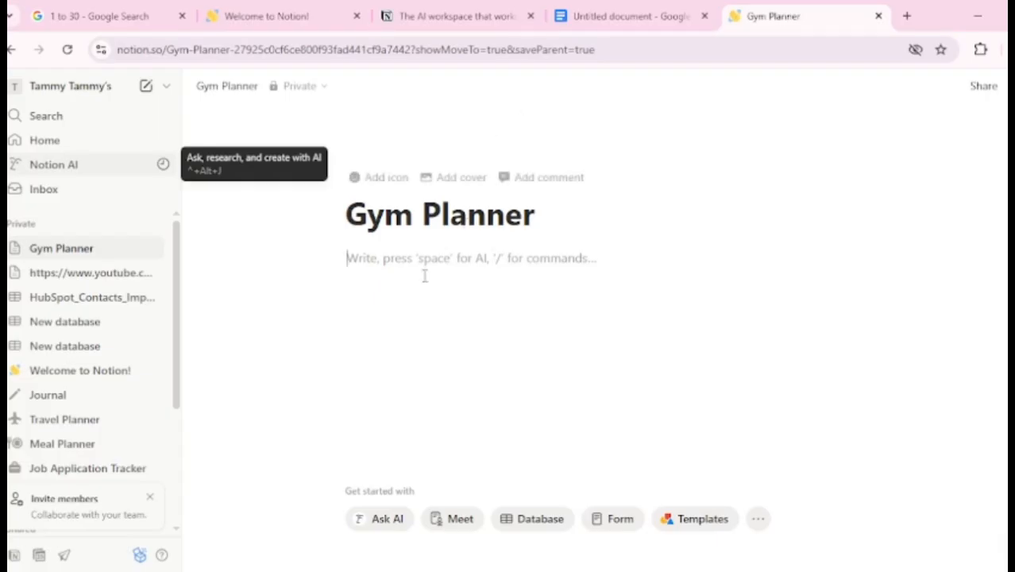
Copy "Weekly Schedule" from the Google Docs outline and paste it as the first line under the Gym Planner title in Notion
left_click(617, 14)
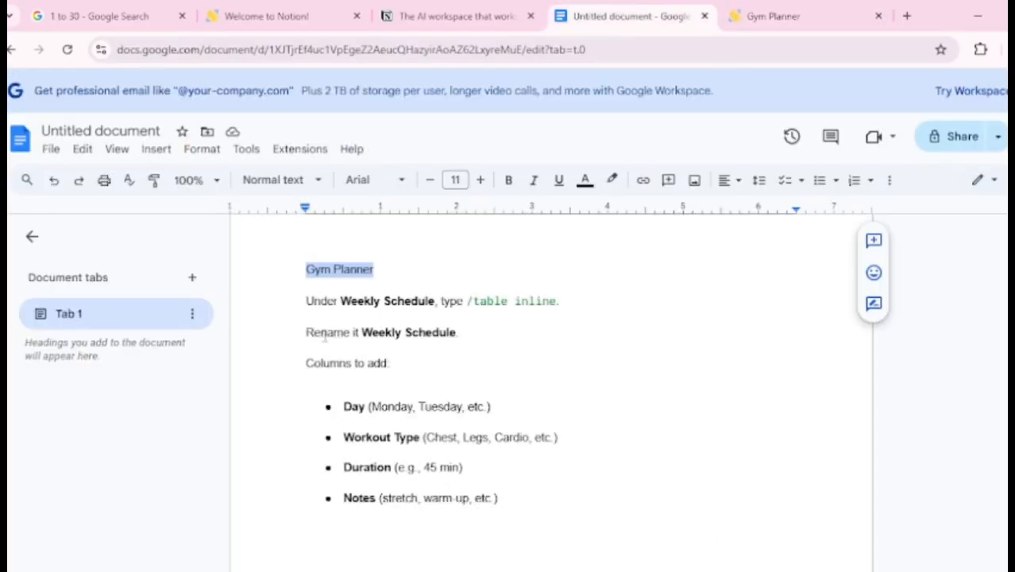
left_click_drag(340, 300, 423, 302)
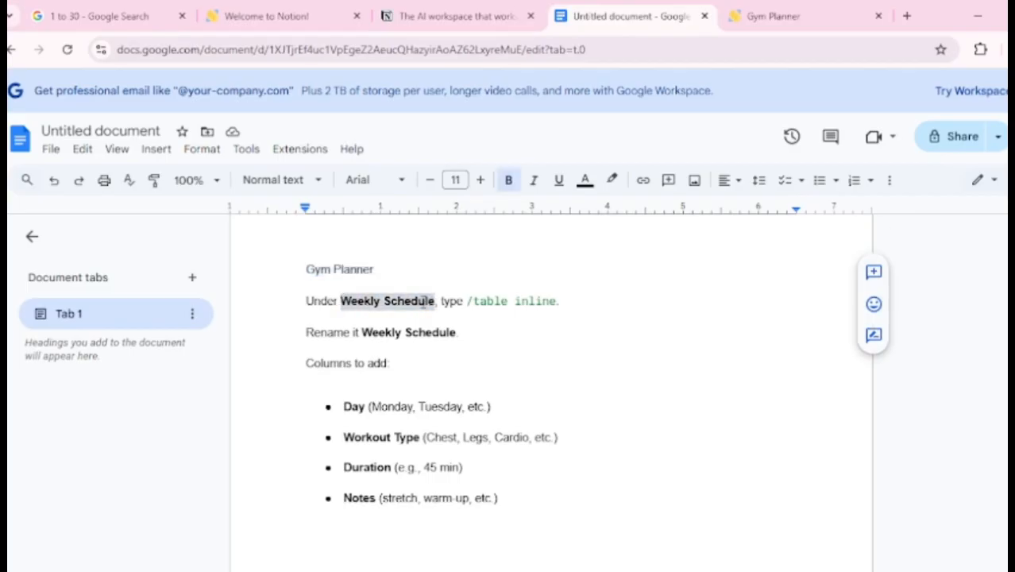
right_click(424, 302)
left_click(472, 200)
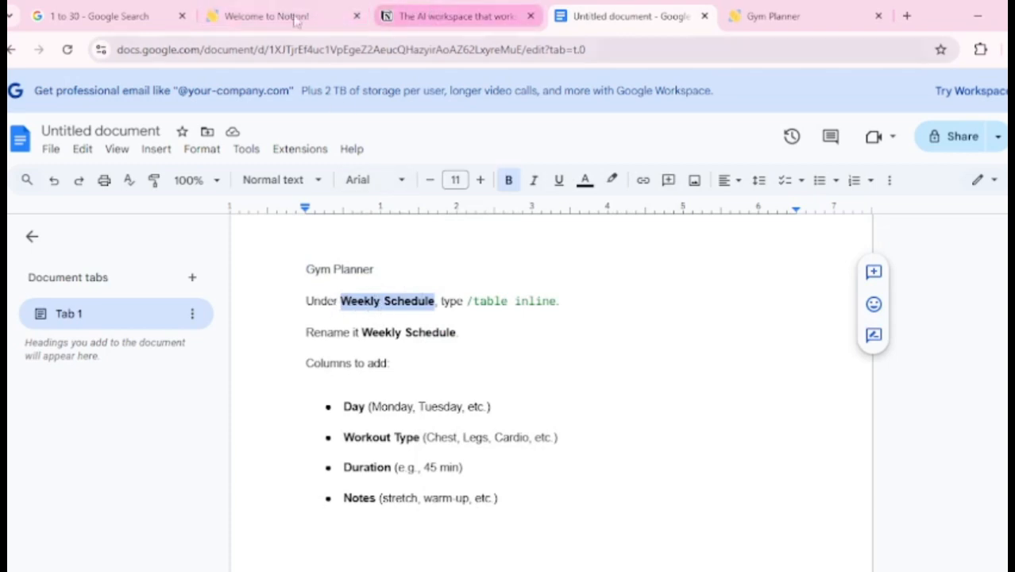
left_click(774, 14)
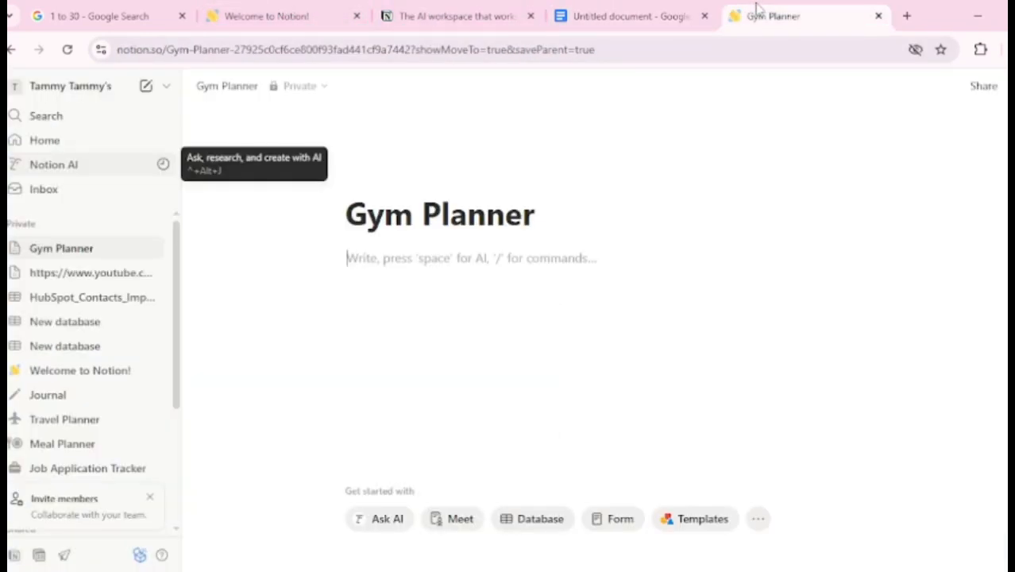
left_click_drag(774, 11, 408, 24)
left_click(376, 265)
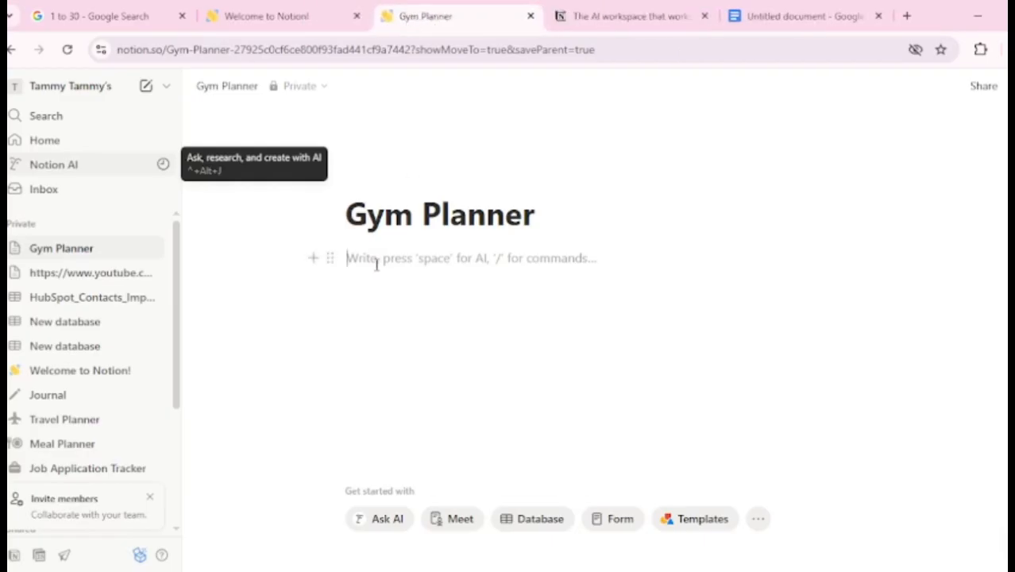
key("ctrl+v")
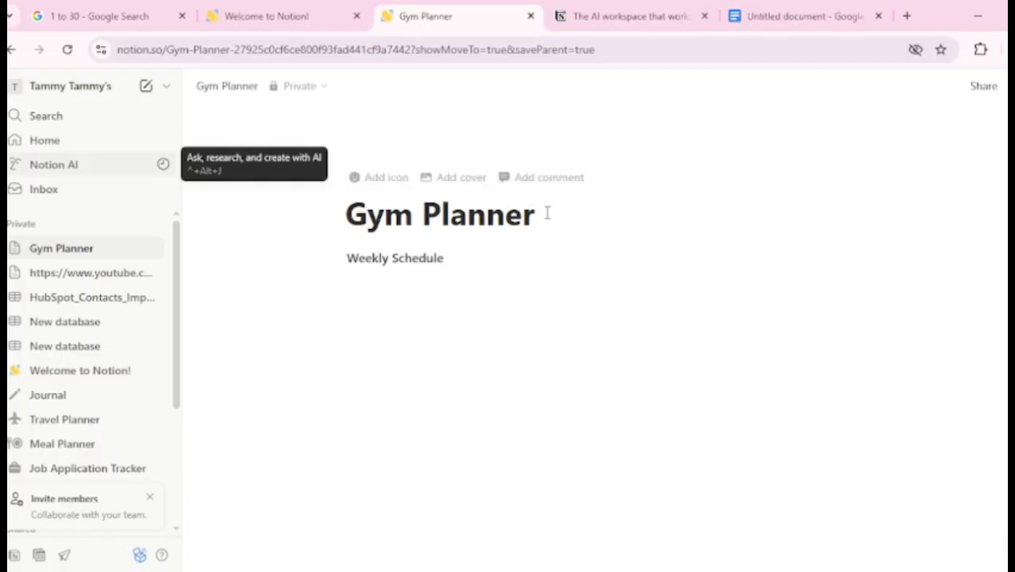
Add an icon to the Gym Planner page and set it to the yellow flexed biceps emoji
left_click(379, 179)
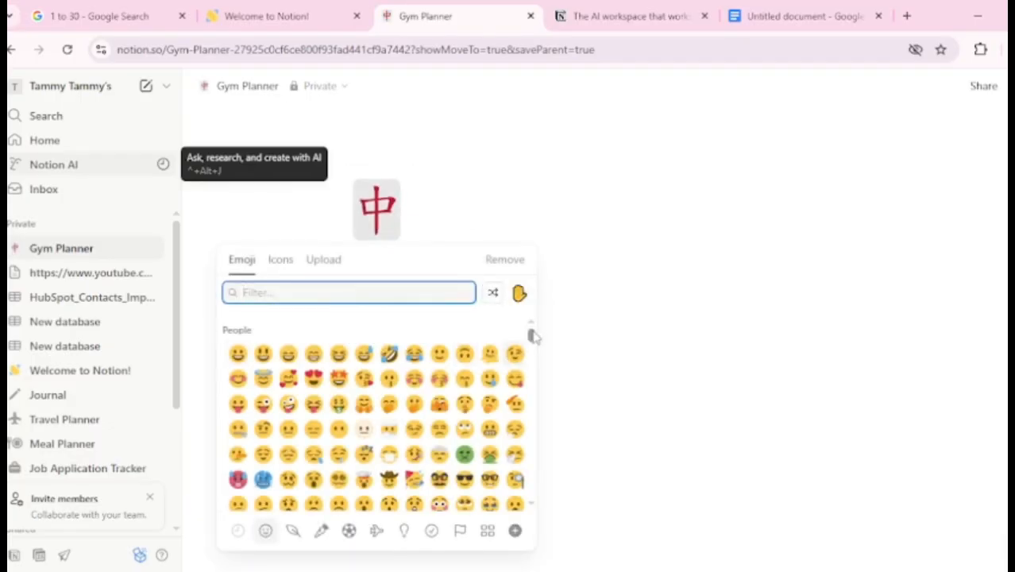
left_click_drag(533, 337, 534, 346)
scroll(534, 347, "down", 1)
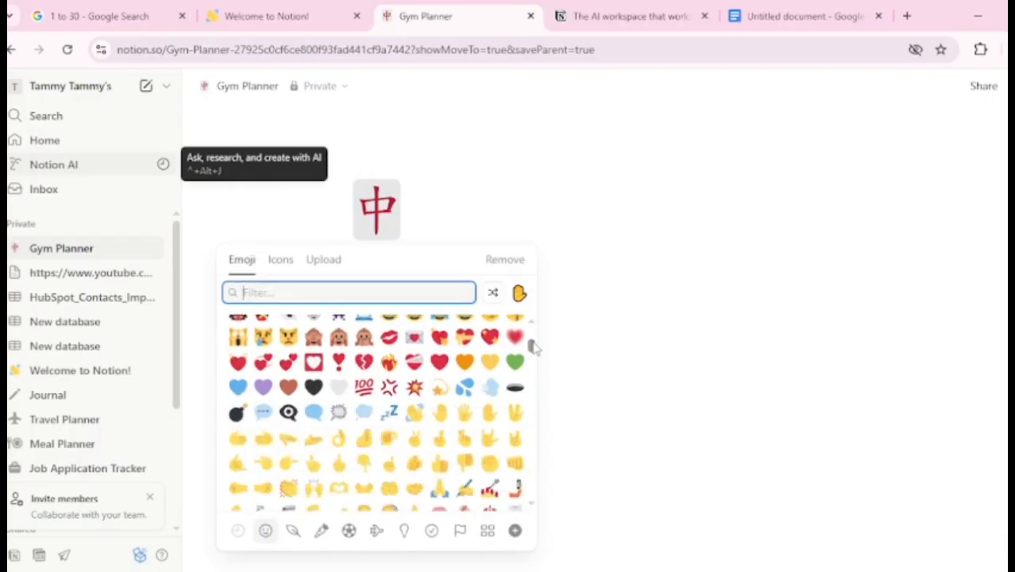
scroll(533, 347, "down", 1)
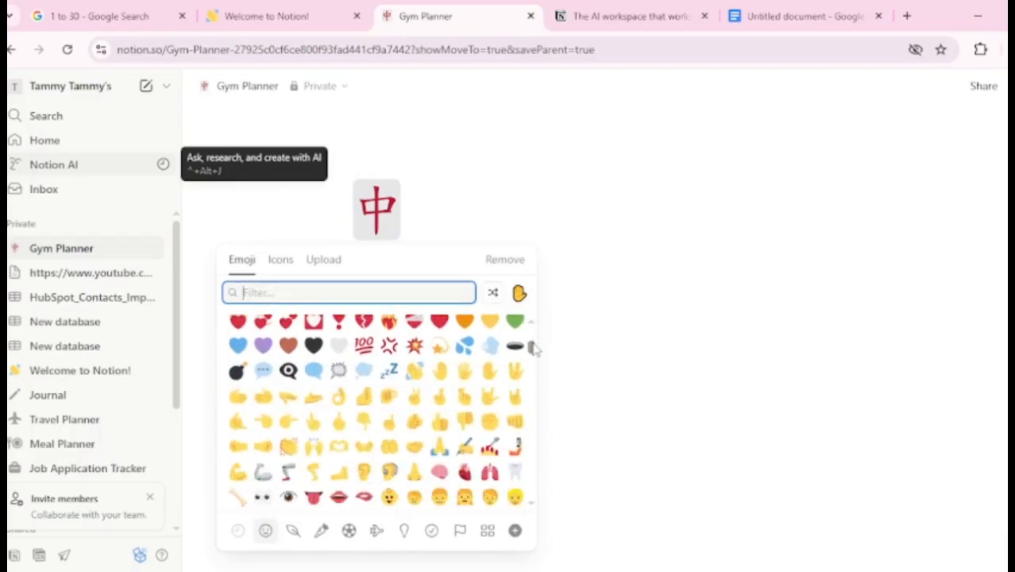
left_click(238, 473)
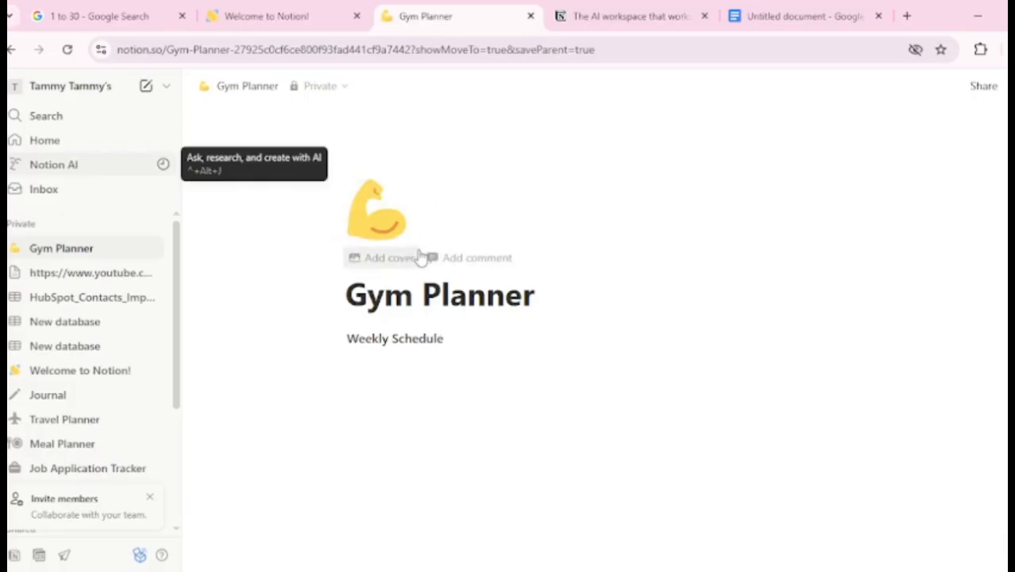
Add a cover to the Gym Planner page and change it to the orange-and-blue nebula image from the James Webb Telescope collection
left_click(408, 258)
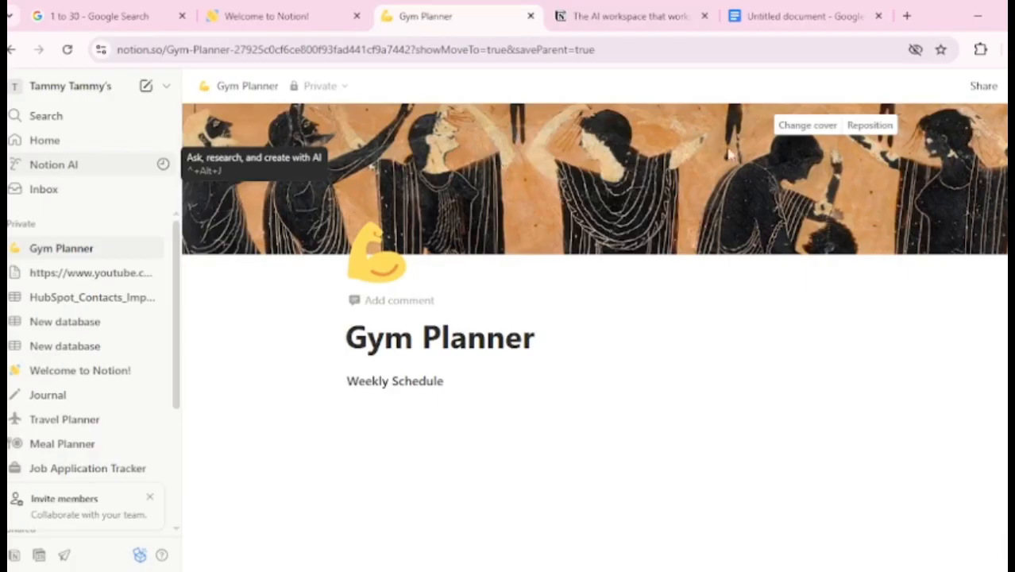
left_click(807, 125)
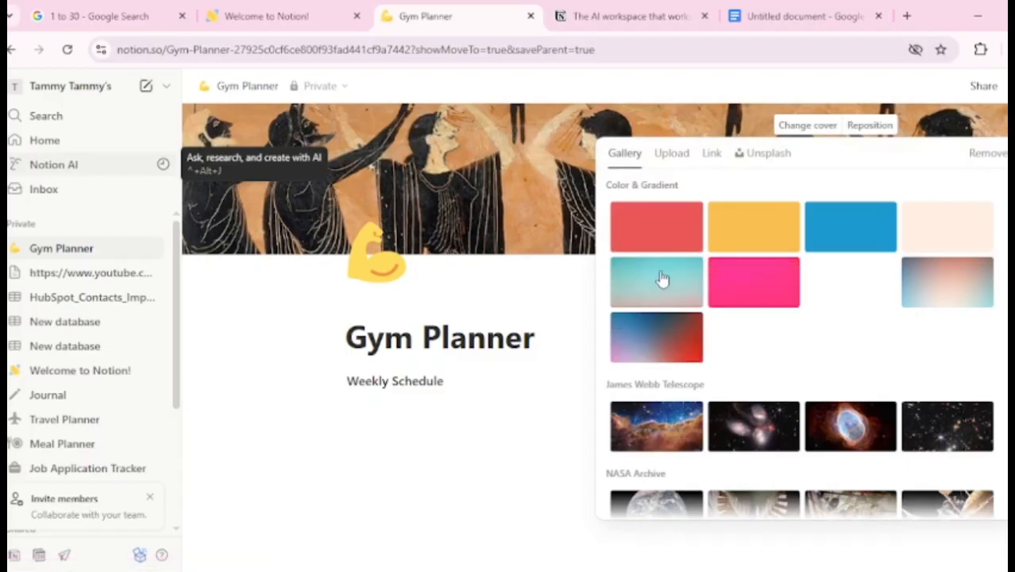
left_click(662, 280)
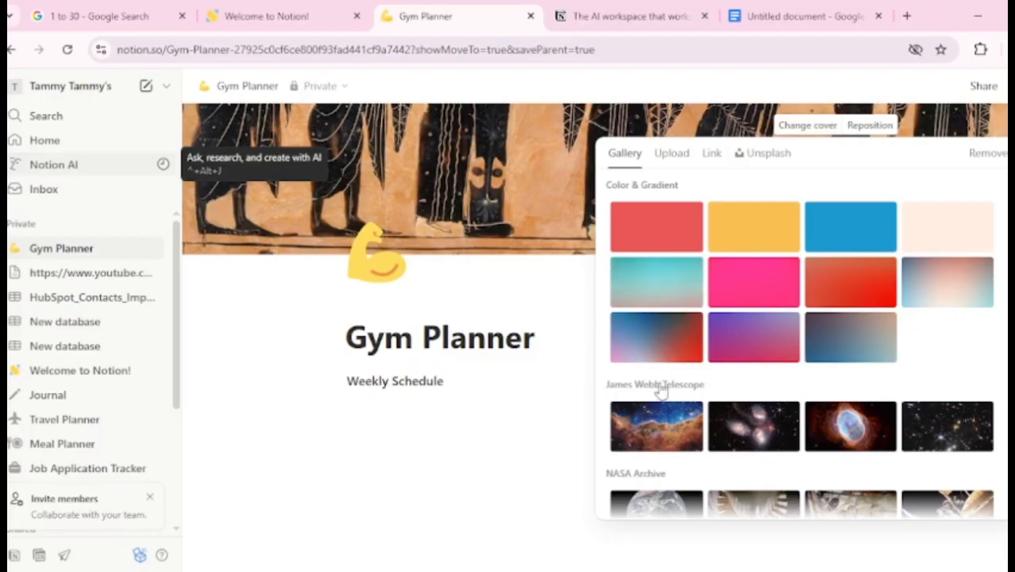
left_click(673, 443)
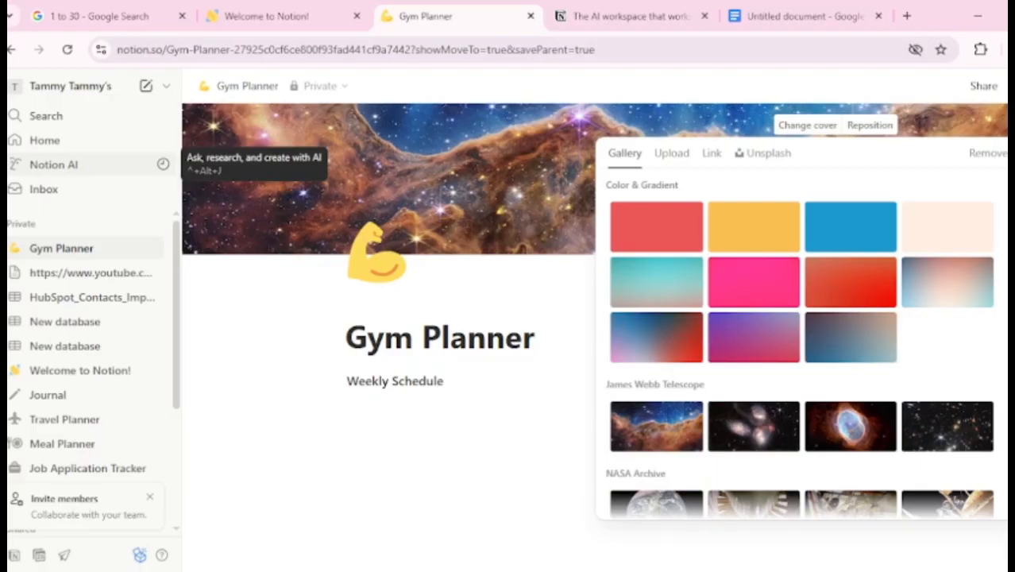
Look through the other cover options and replace the page cover with the blue-to-red gradient from the Color & Gradient collection
scroll(801, 342, "down", 10)
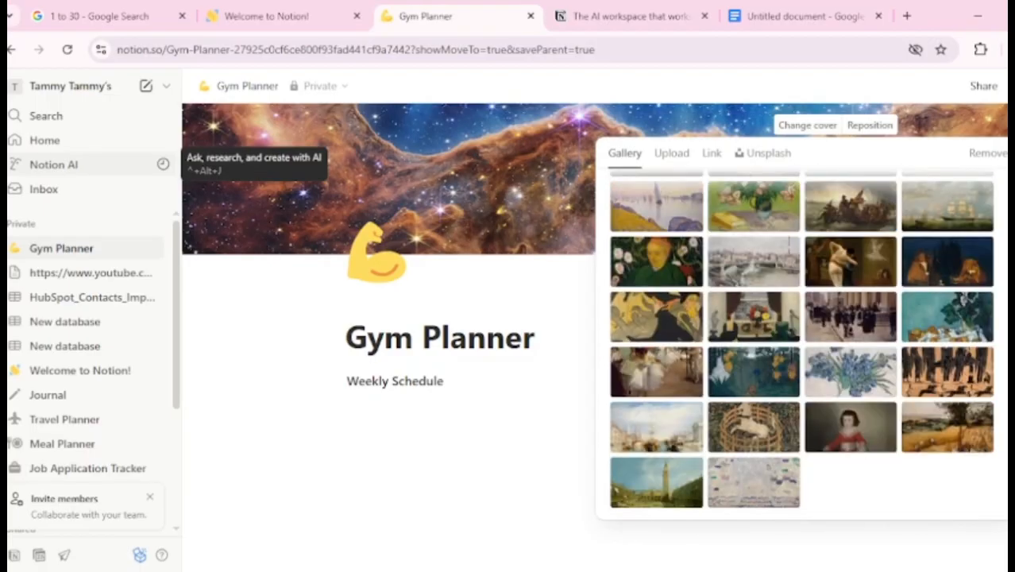
scroll(801, 341, "up", 8)
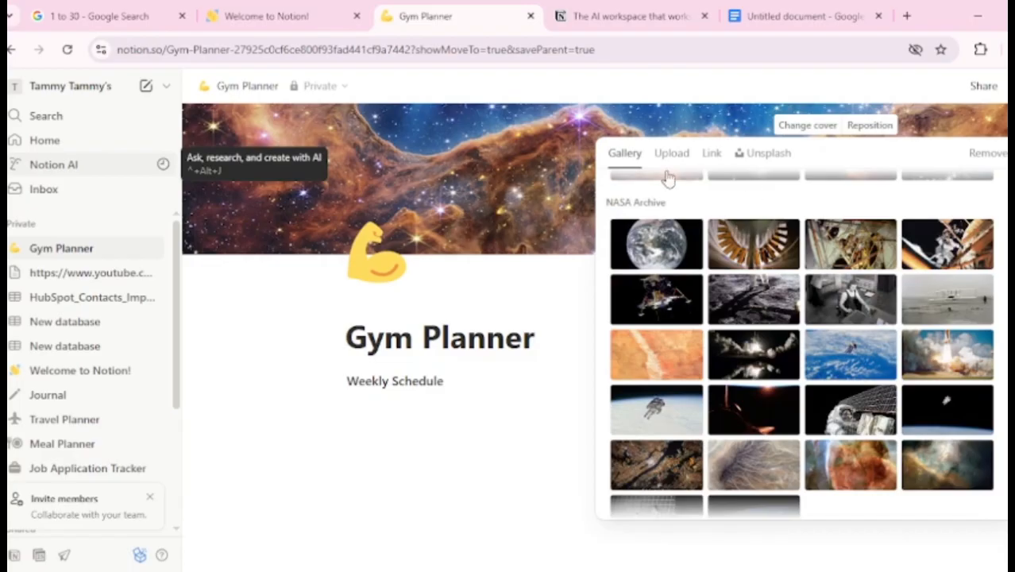
left_click(671, 153)
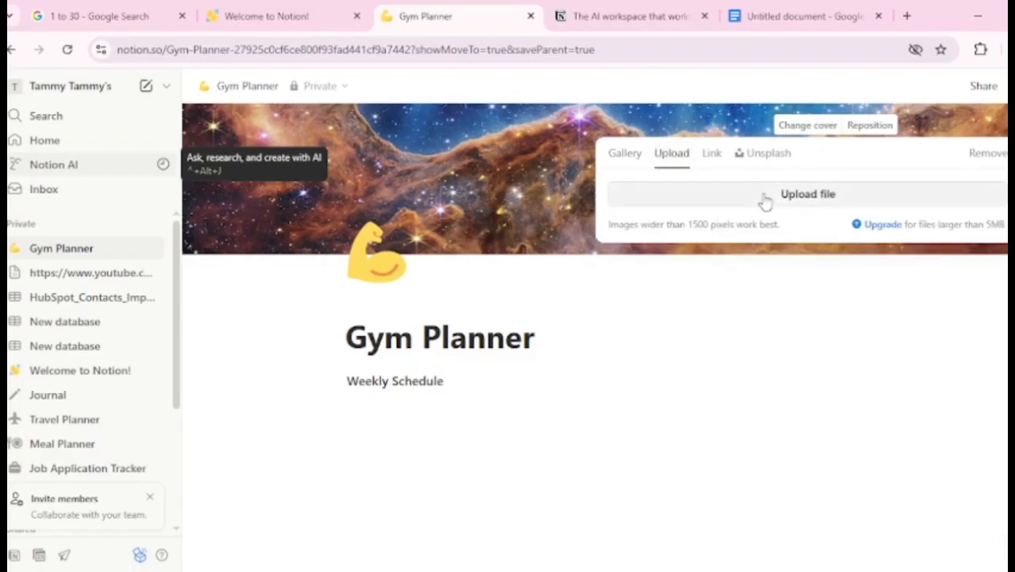
left_click(625, 153)
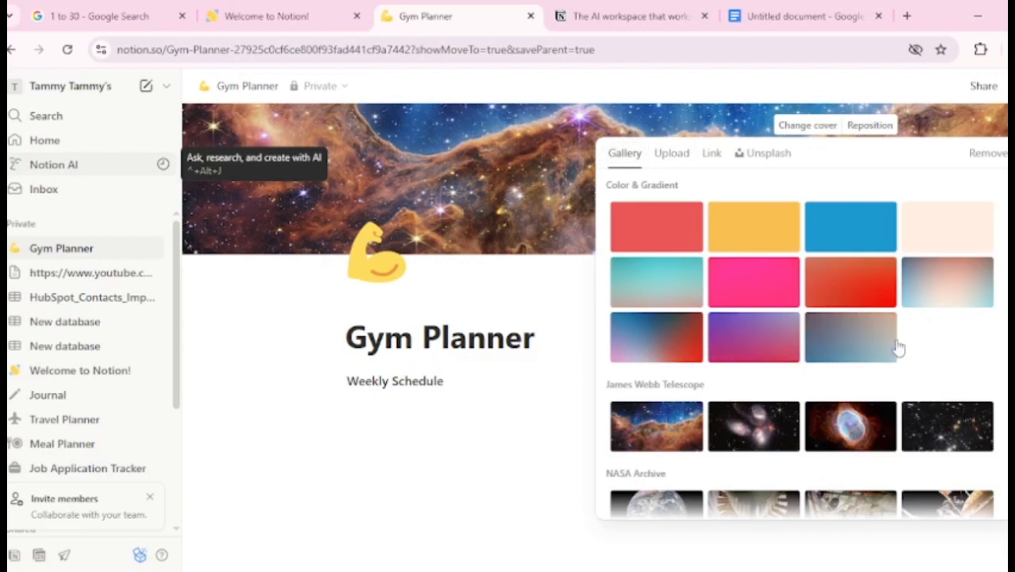
left_click(642, 356)
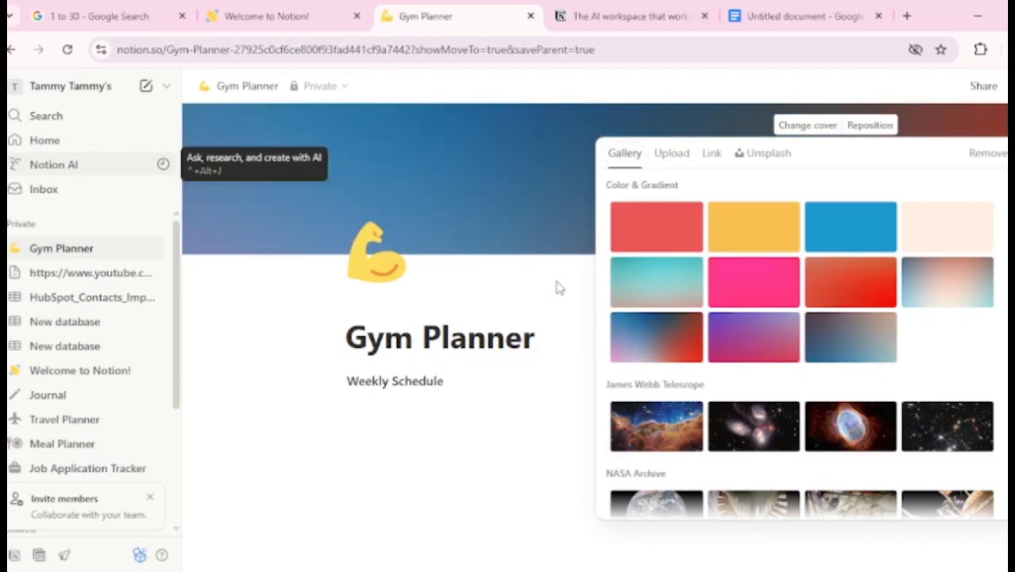
Close the cover gallery
left_click(524, 295)
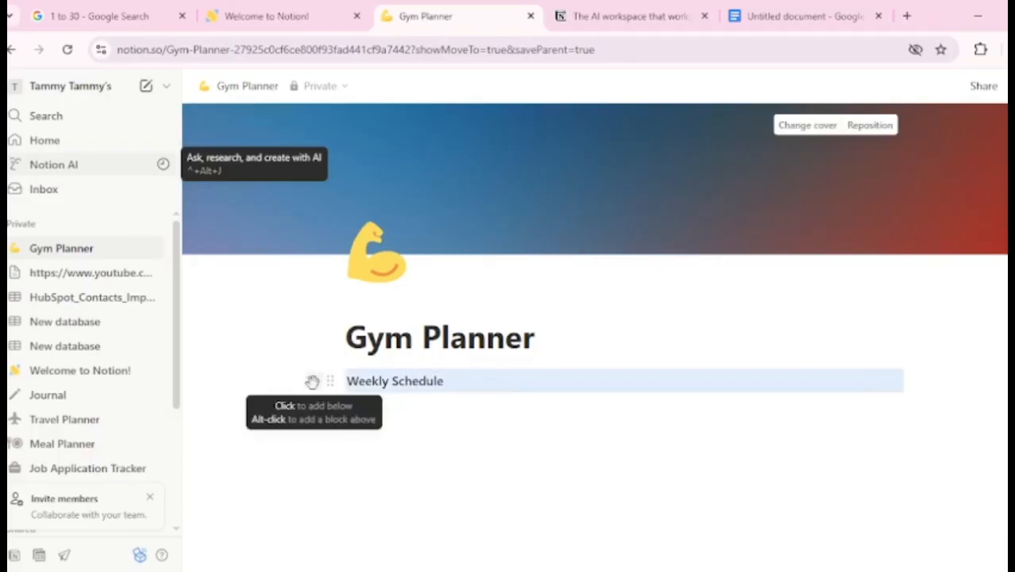
left_click(312, 382)
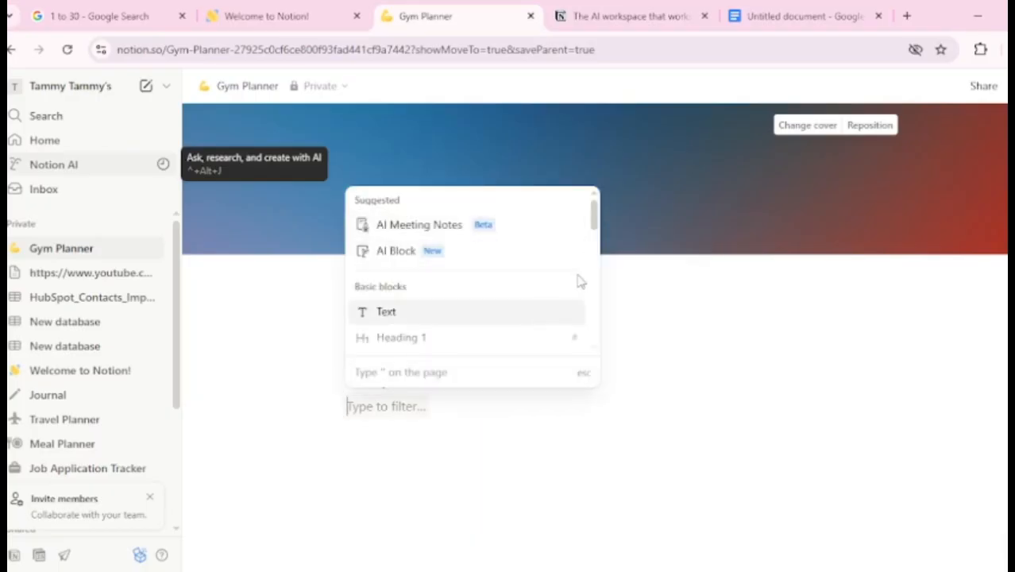
left_click_drag(594, 224, 591, 282)
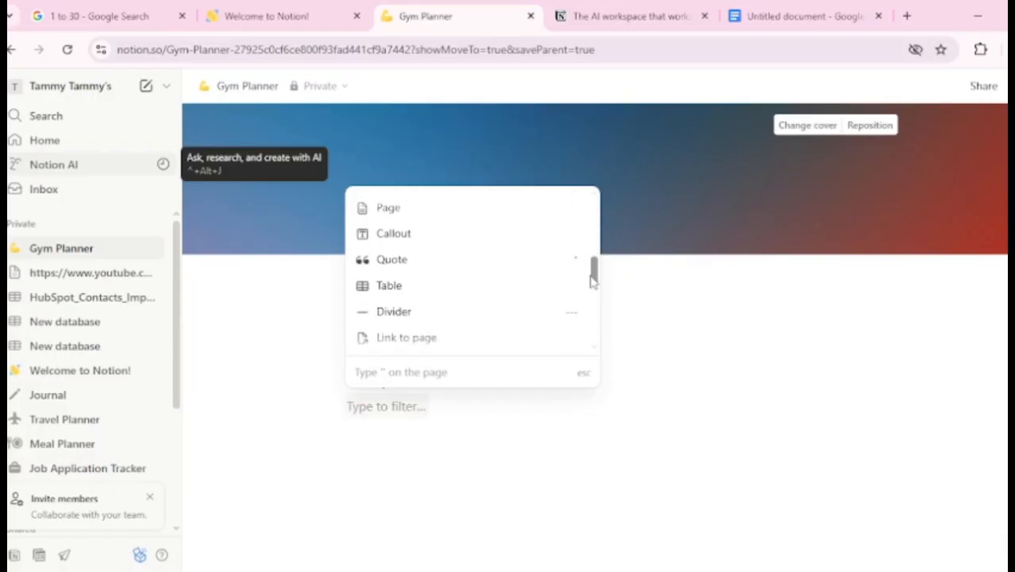
left_click(623, 326)
left_click(481, 381)
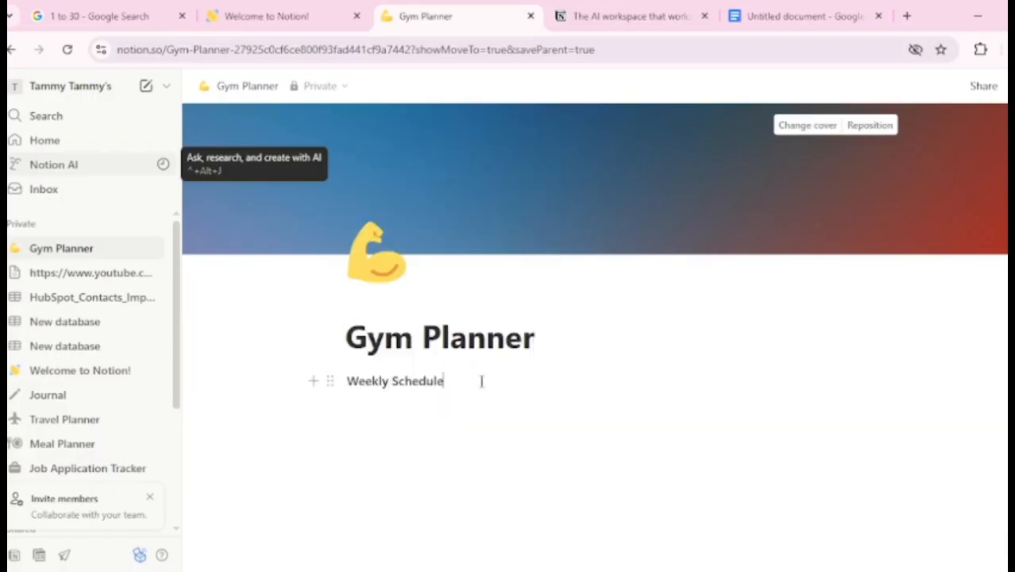
Insert a simple table block directly below the Weekly Schedule line
left_click(312, 381)
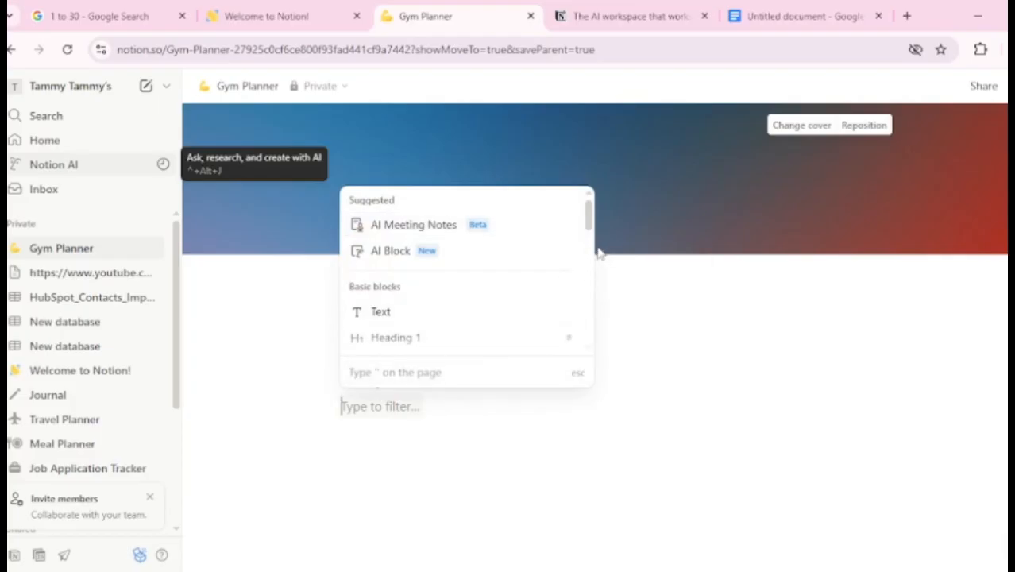
left_click_drag(588, 214, 593, 263)
left_click(407, 319)
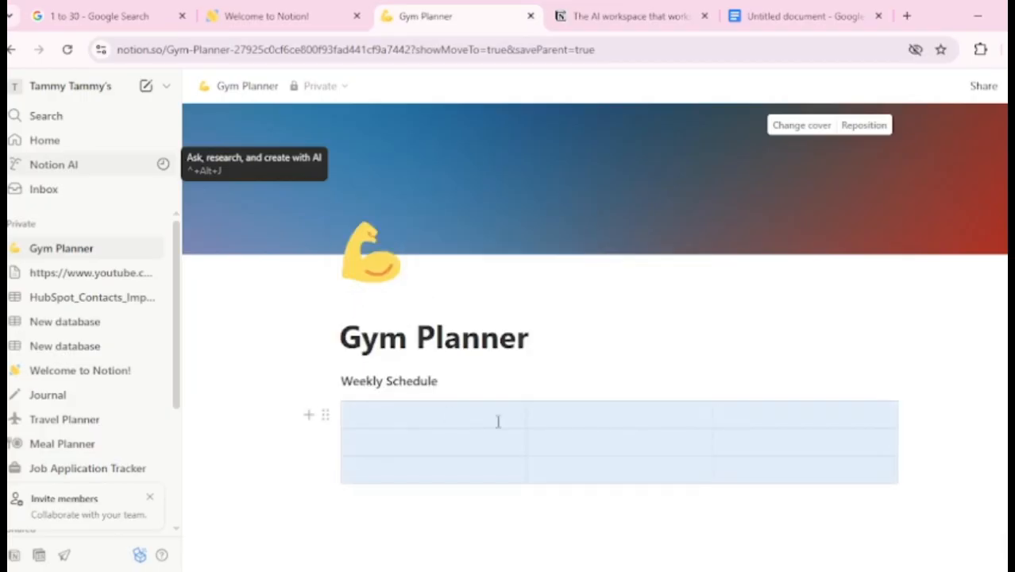
Copy "Day" from the Google Docs outline and paste it into the first header cell of the Notion table
left_click(438, 412)
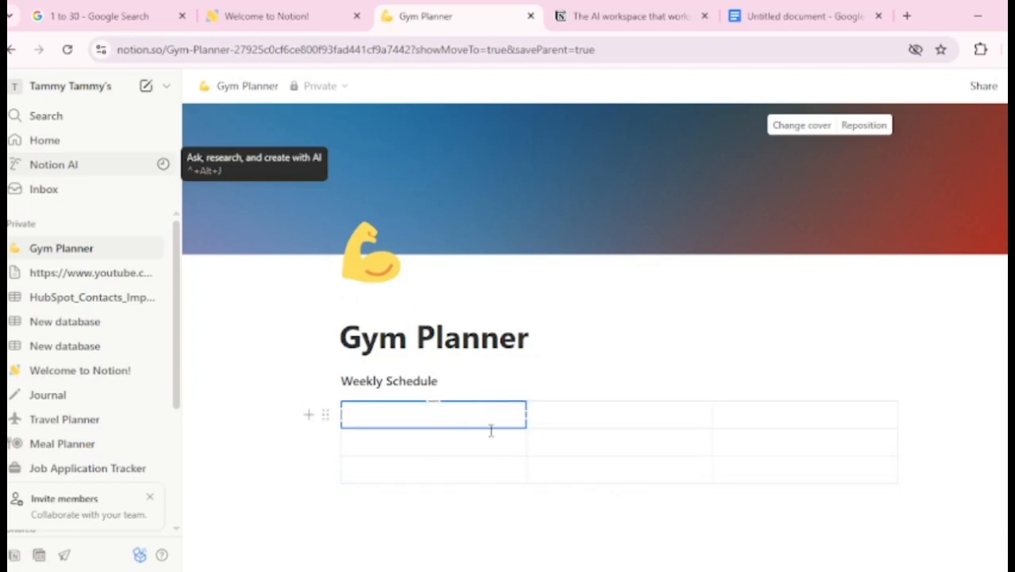
left_click(803, 16)
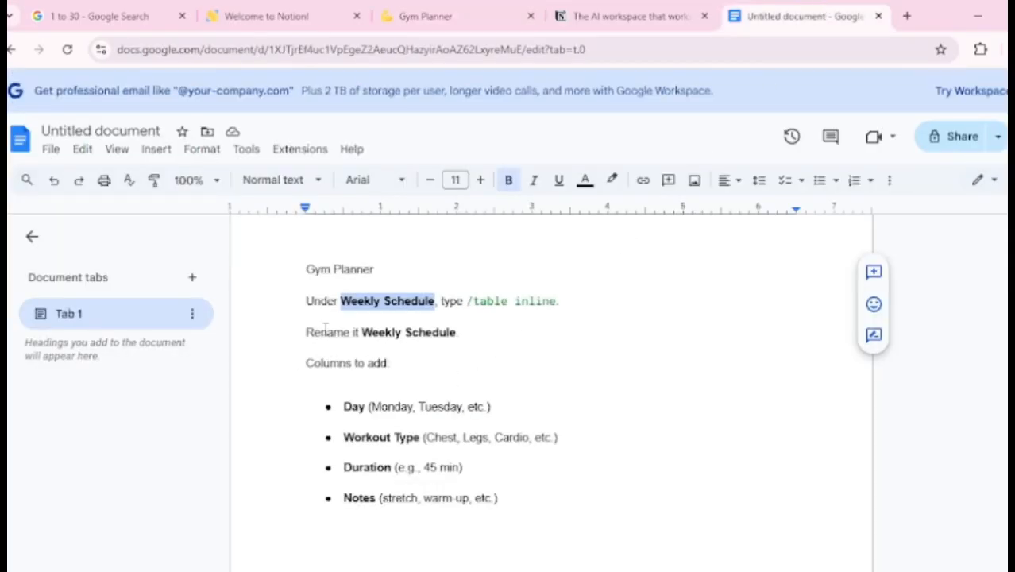
double_click(354, 406)
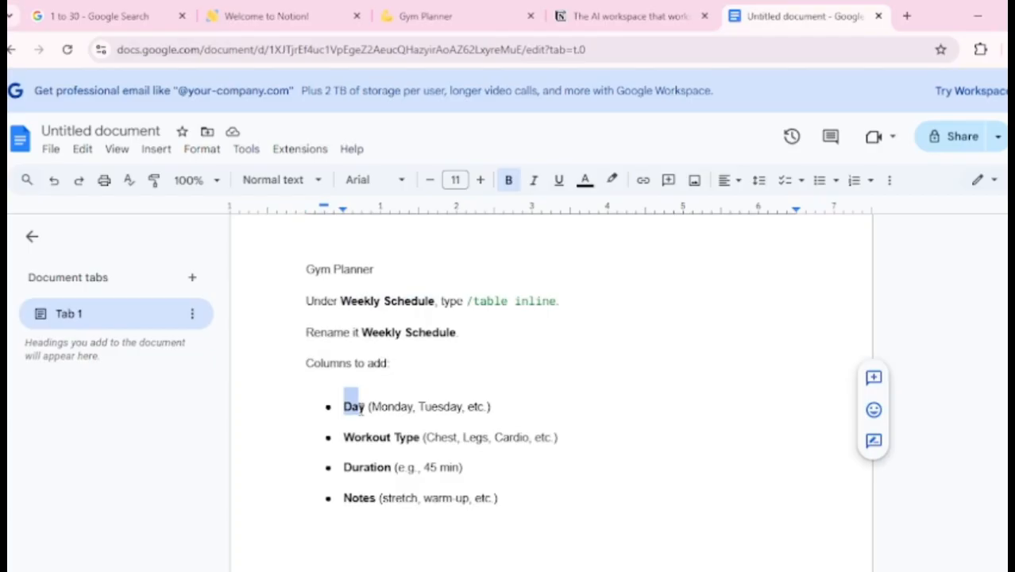
right_click(365, 412)
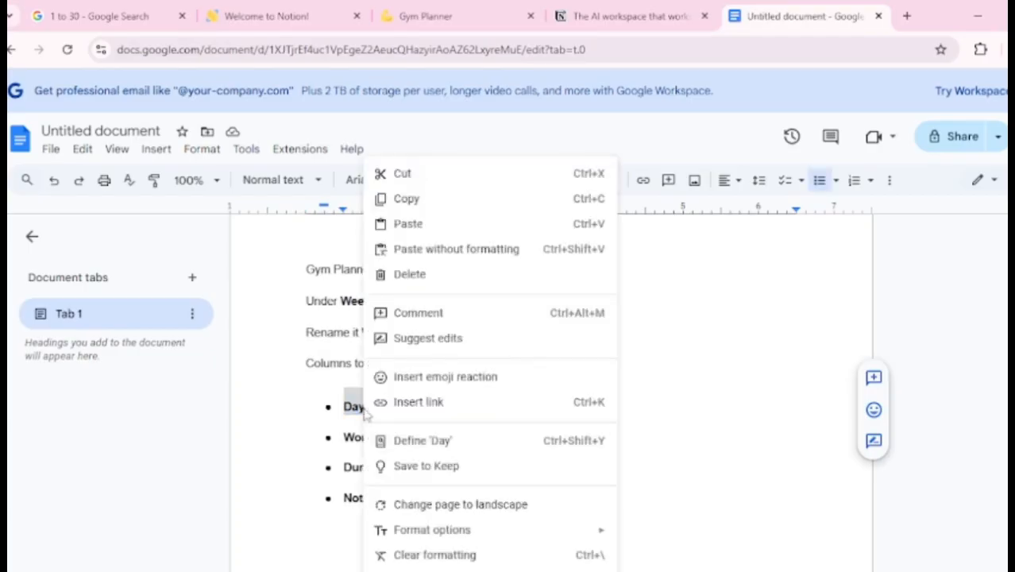
left_click(446, 200)
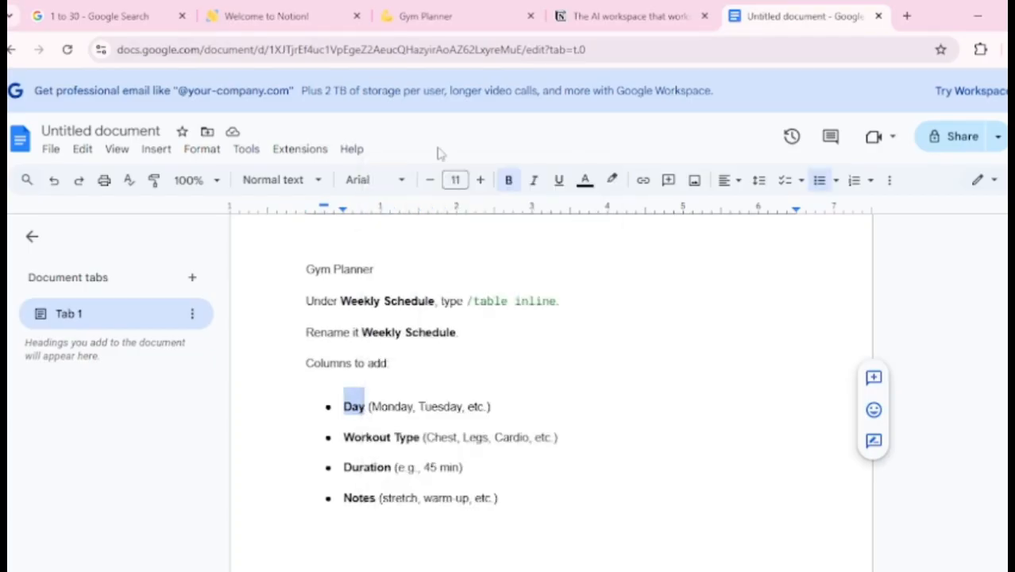
left_click(441, 11)
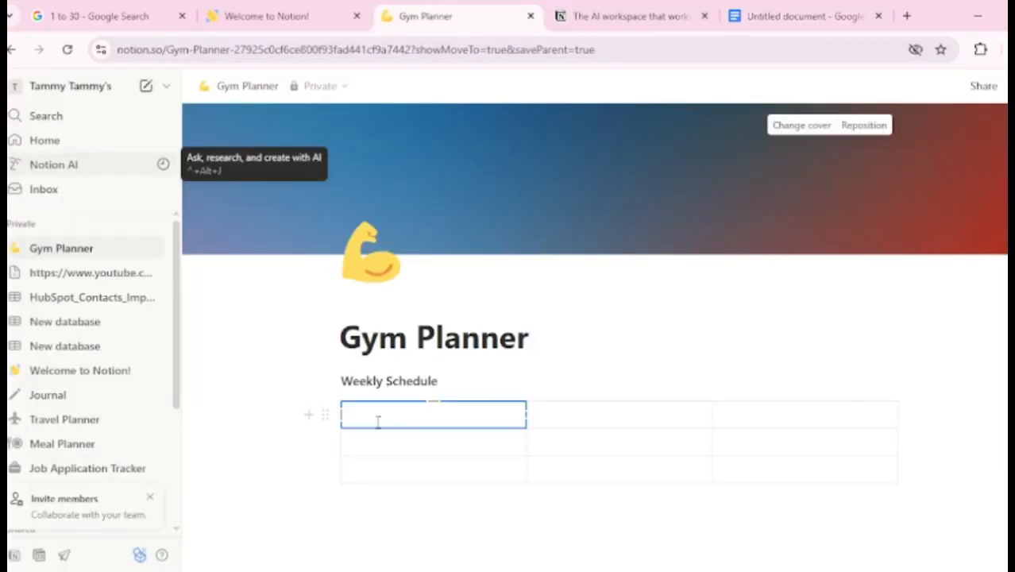
key("ctrl+v")
left_click_drag(372, 414, 351, 416)
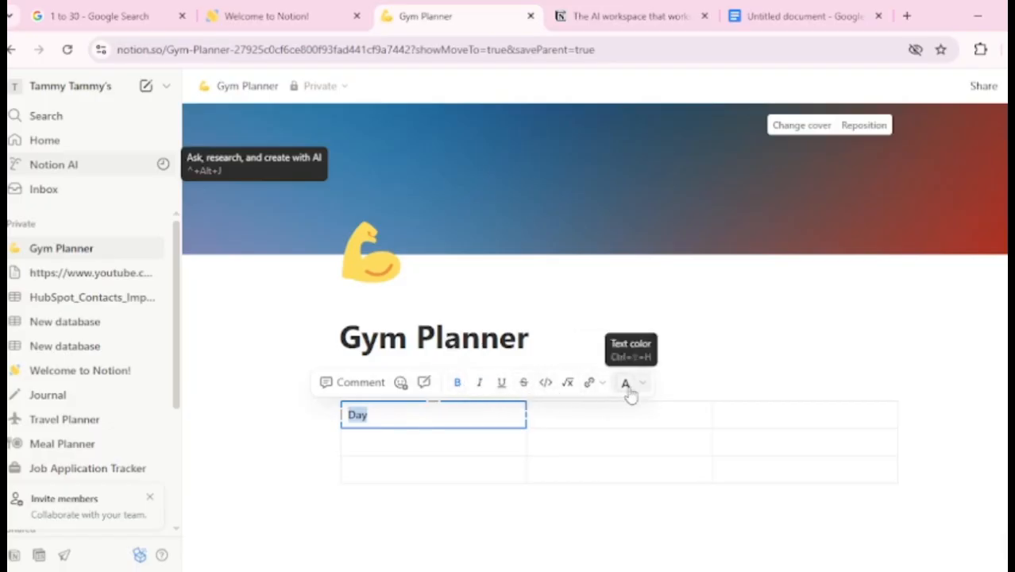
Copy "Workout Type" from the Google Docs outline and paste it into the second header cell of the Notion table
left_click(533, 419)
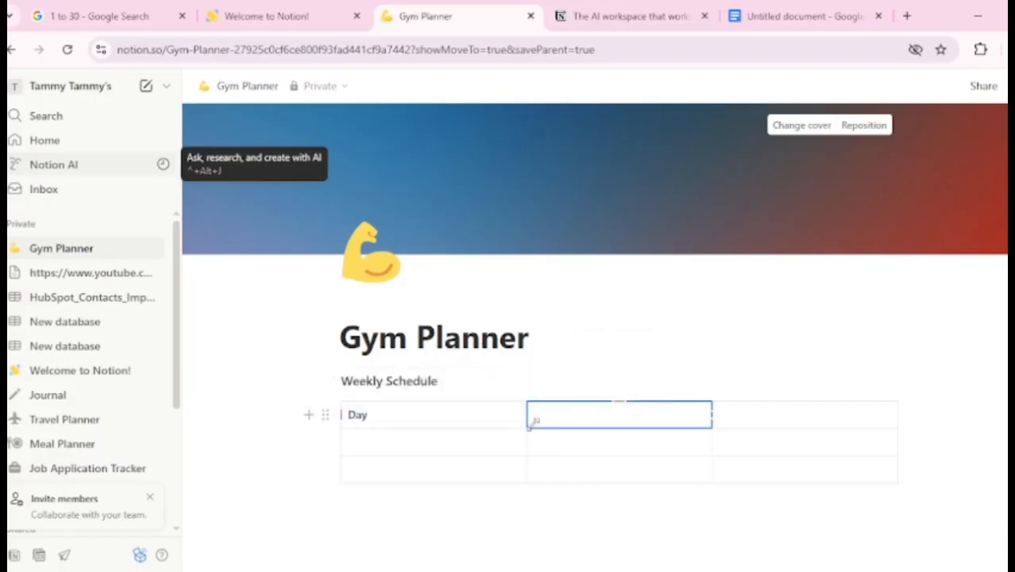
left_click(782, 14)
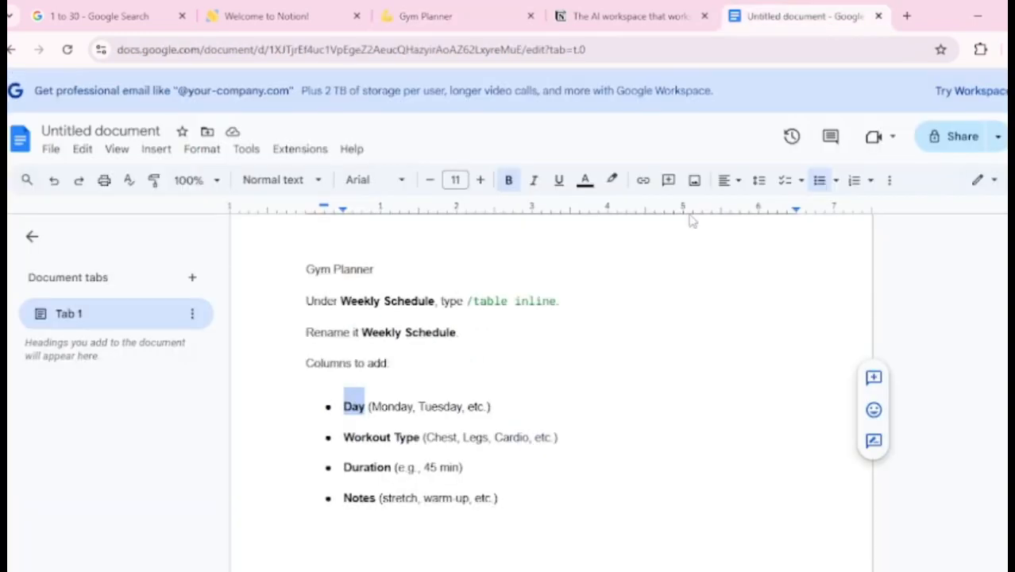
left_click_drag(343, 438, 420, 438)
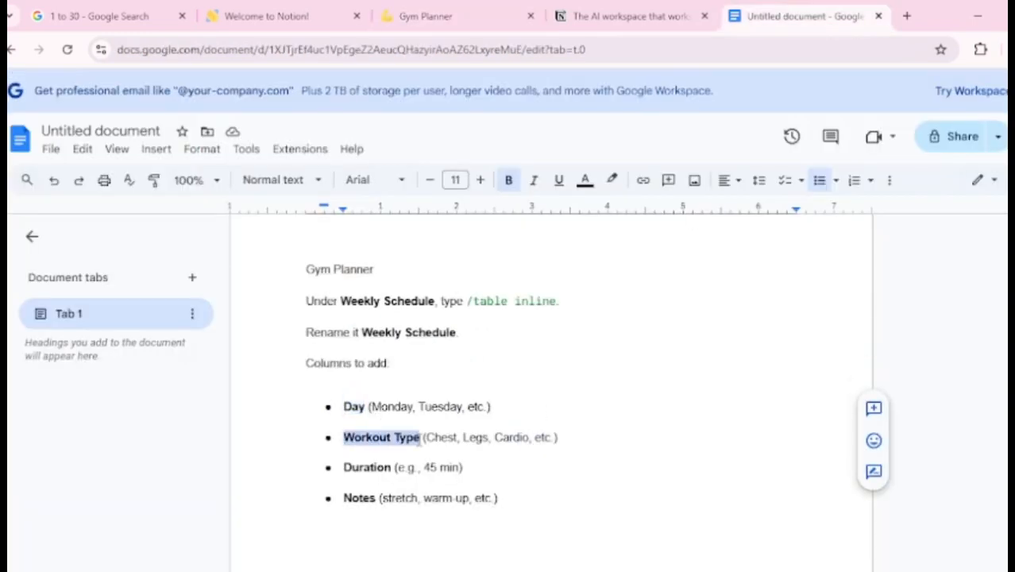
right_click(405, 436)
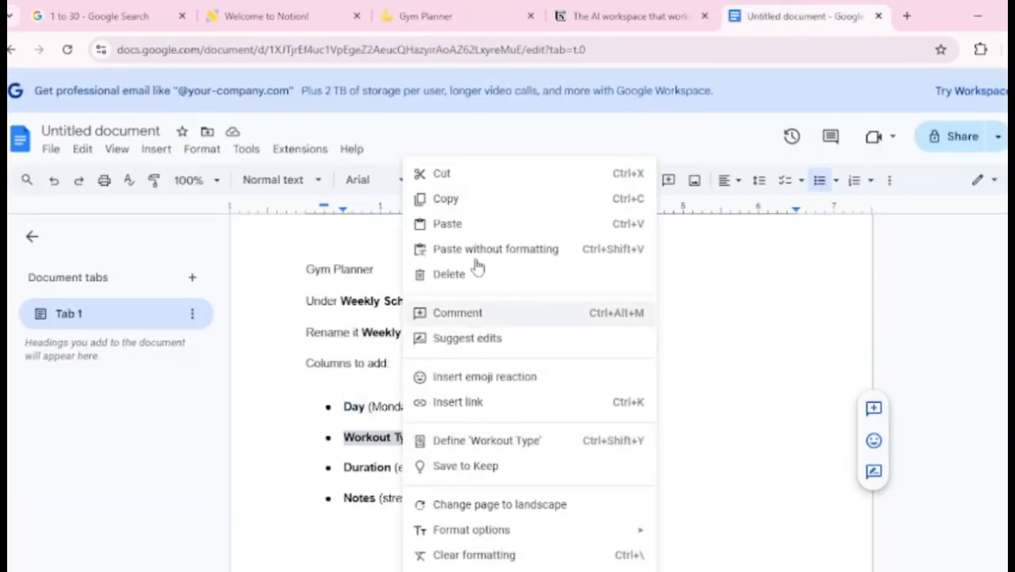
left_click(478, 199)
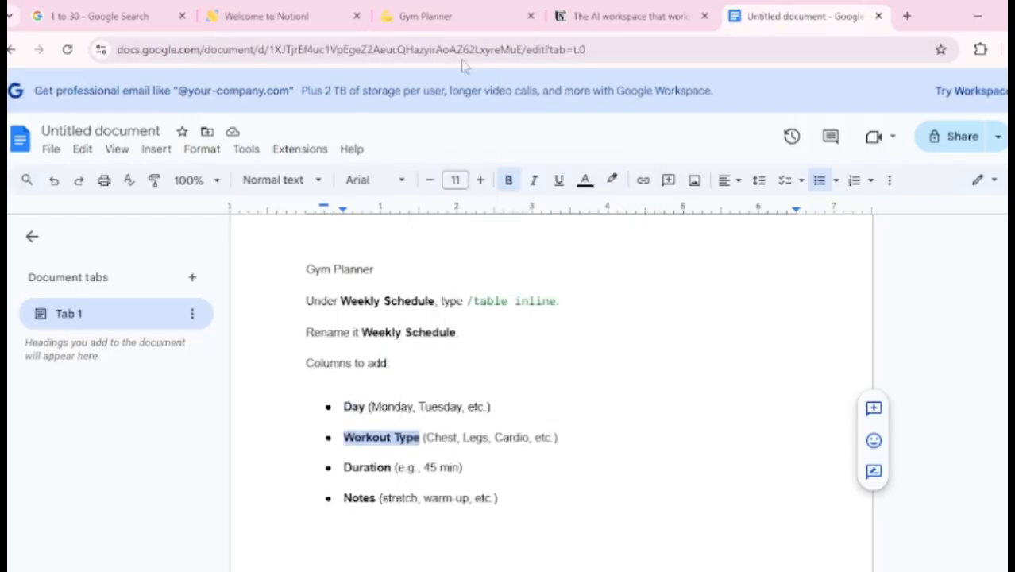
left_click(482, 16)
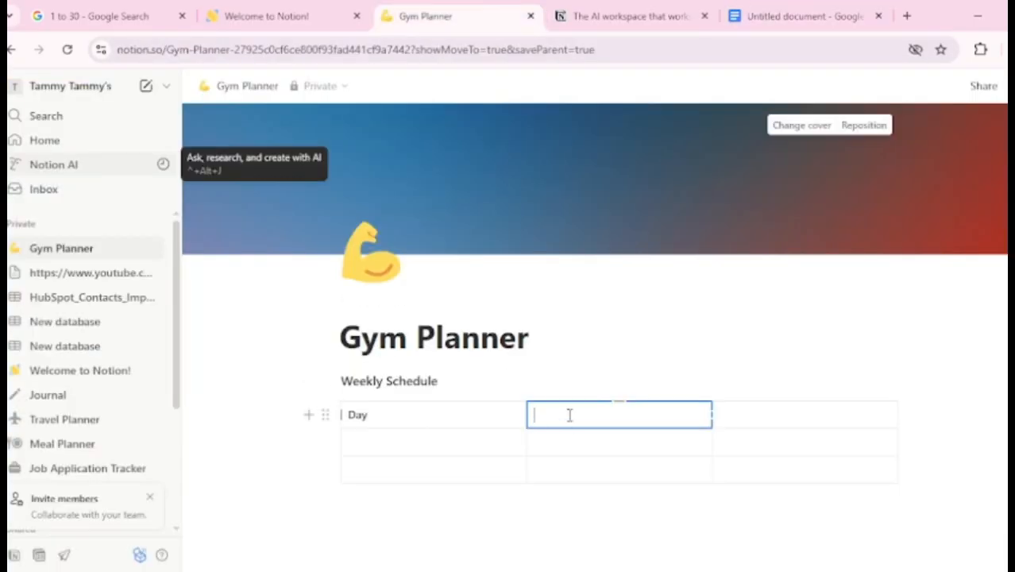
key("ctrl+v")
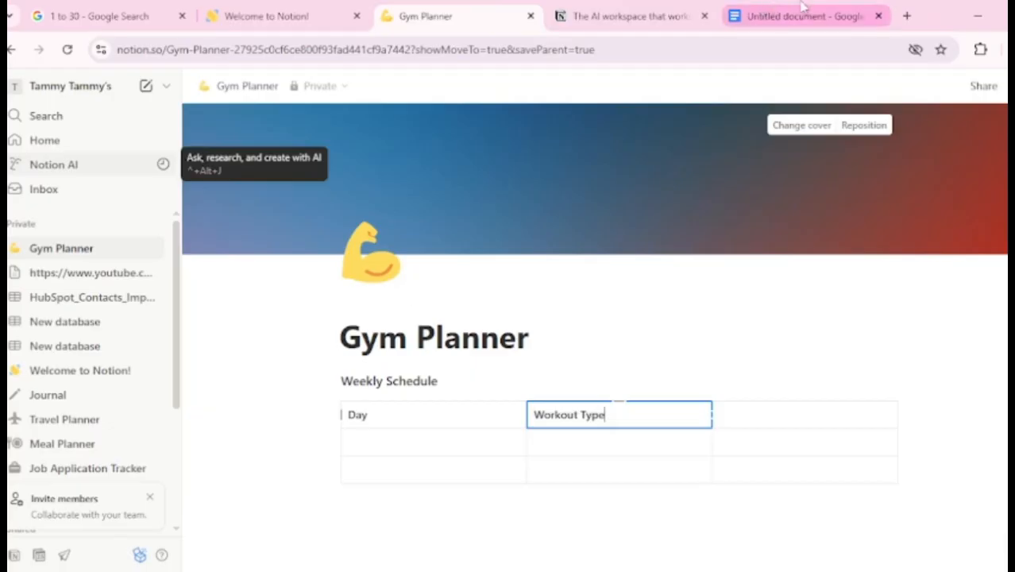
Copy "Duration" from the Google Docs outline and paste it into the third header cell of the Notion table
left_click(760, 12)
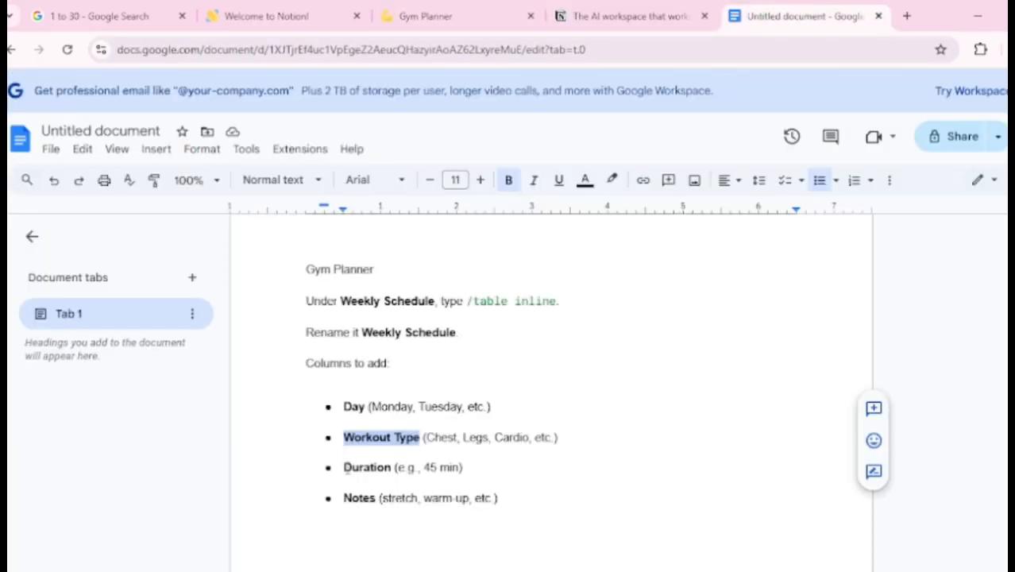
left_click_drag(344, 469, 395, 470)
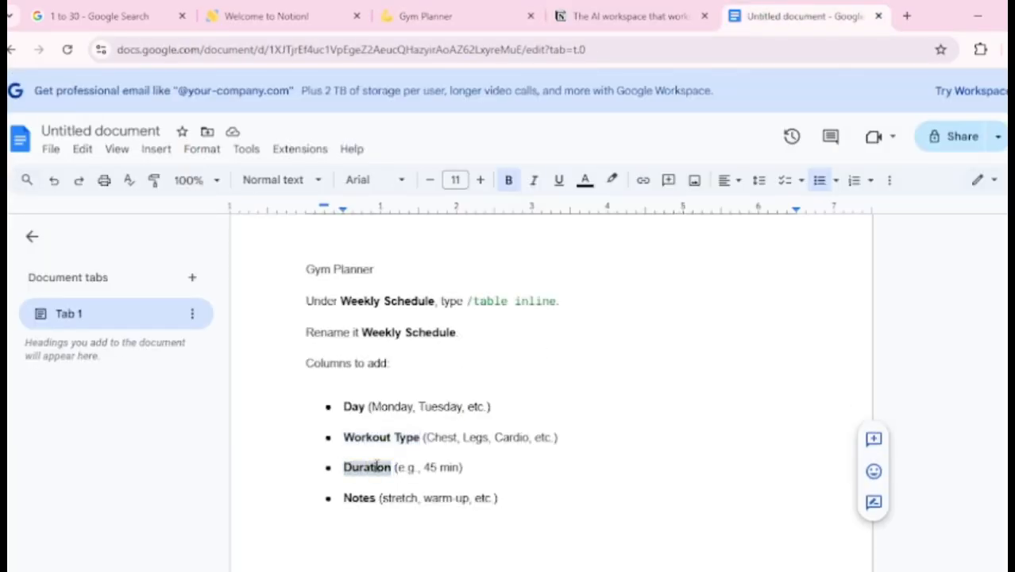
right_click(375, 467)
left_click(493, 200)
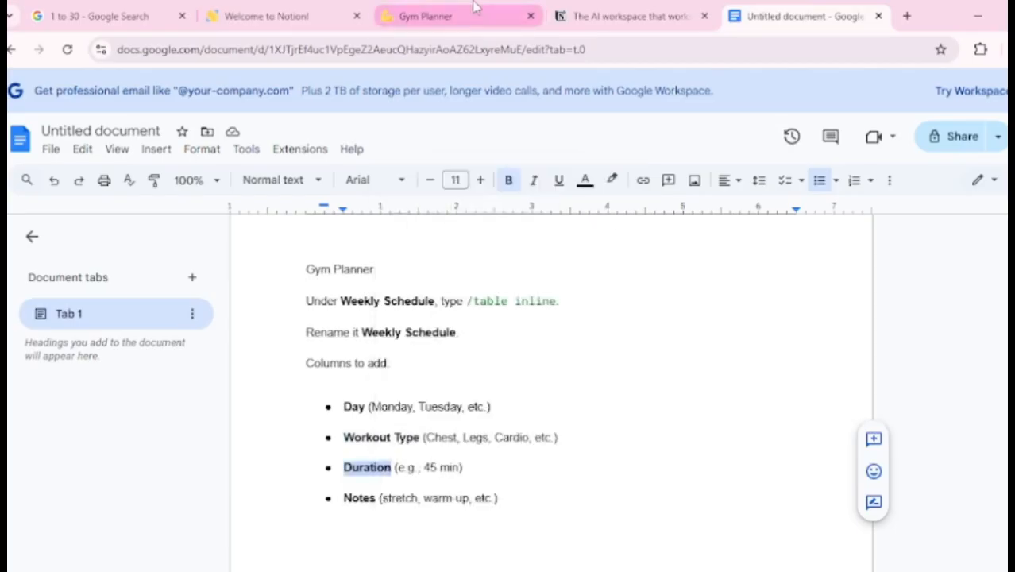
left_click(424, 16)
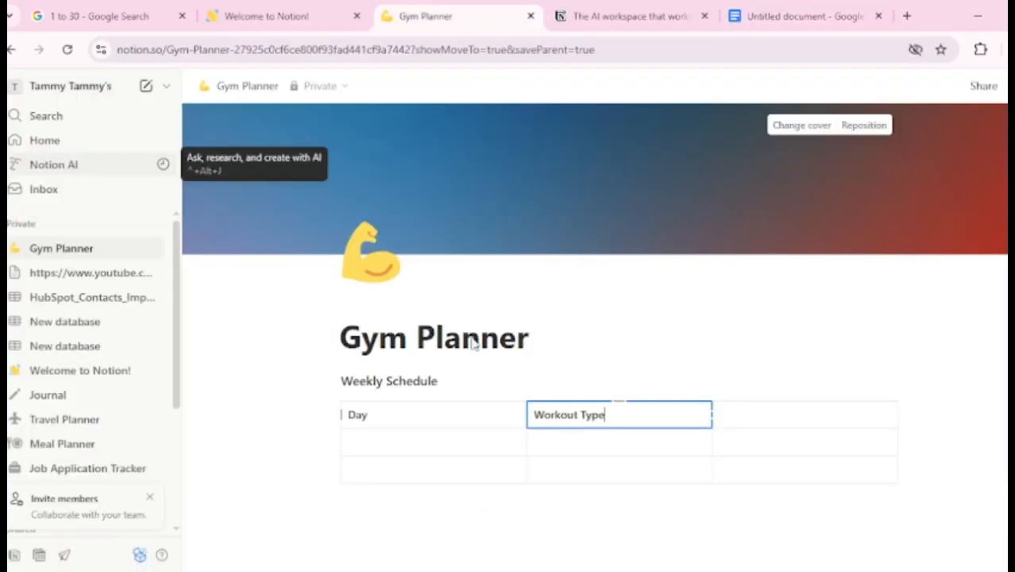
left_click(787, 414)
key("ctrl+v")
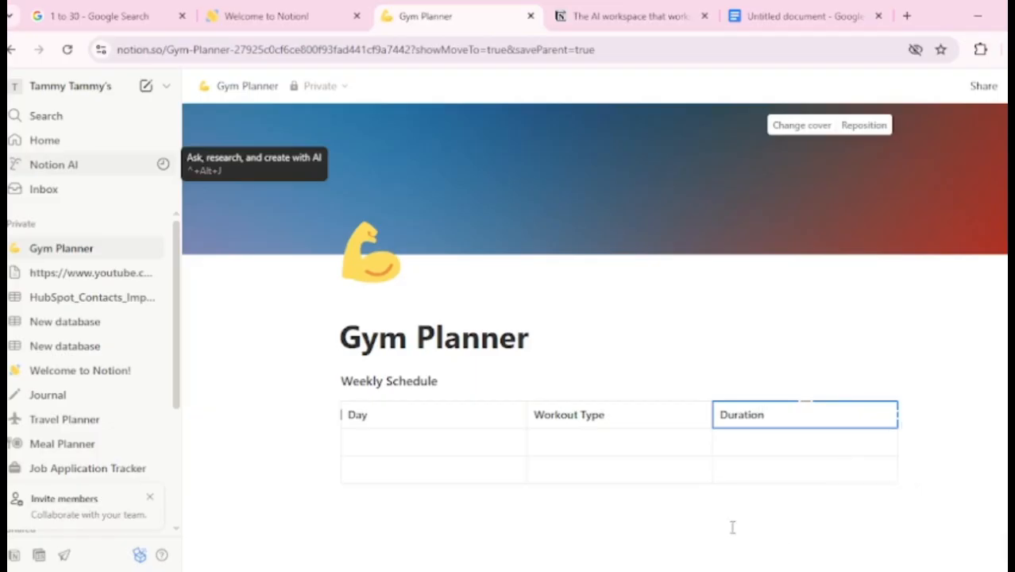
Add a fourth column and one more row to the Weekly Schedule table
left_click(910, 443)
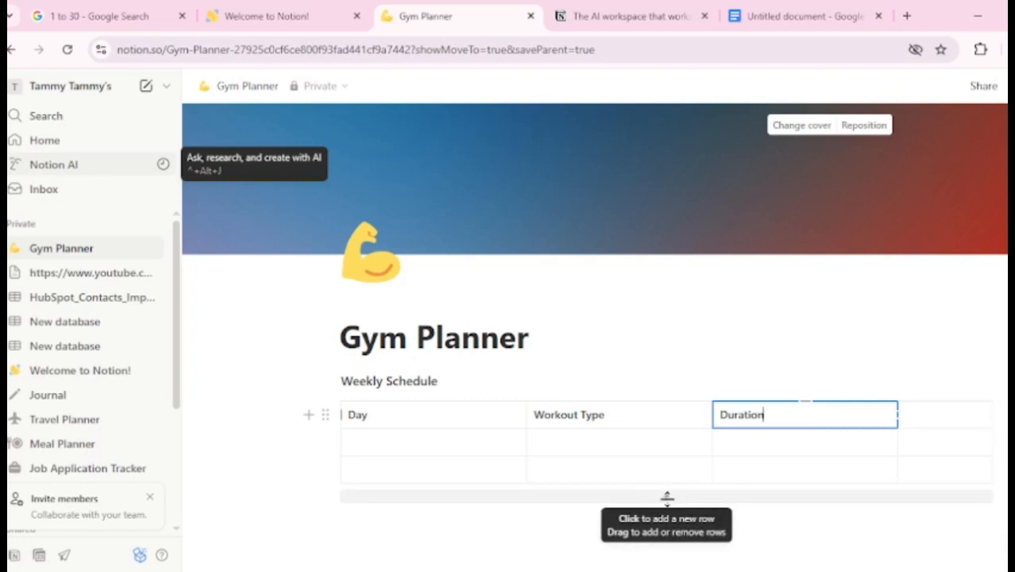
left_click(666, 496)
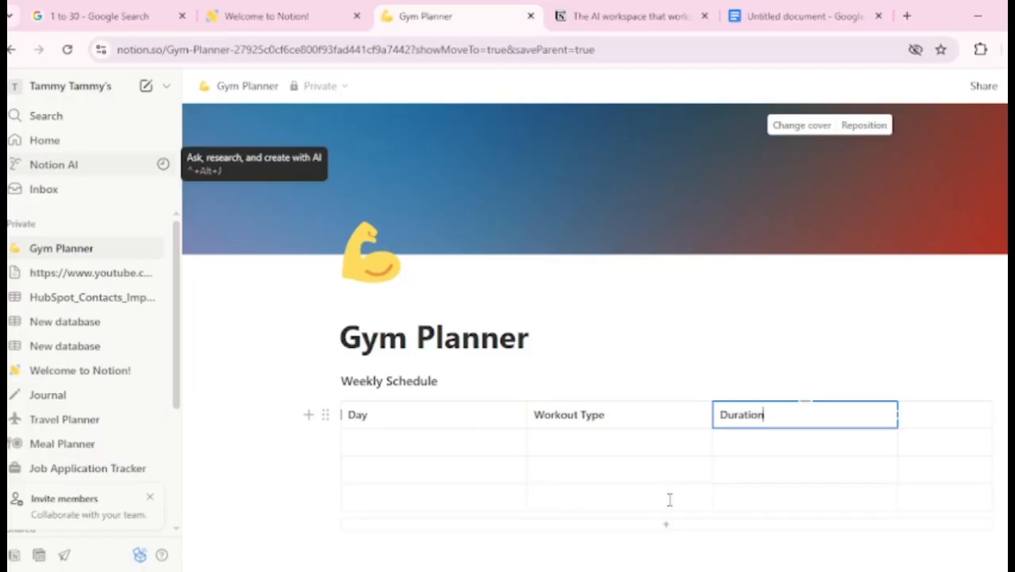
Copy "Monday" from the Google Docs outline and paste it into the first cell under Day in the Notion table
left_click(404, 449)
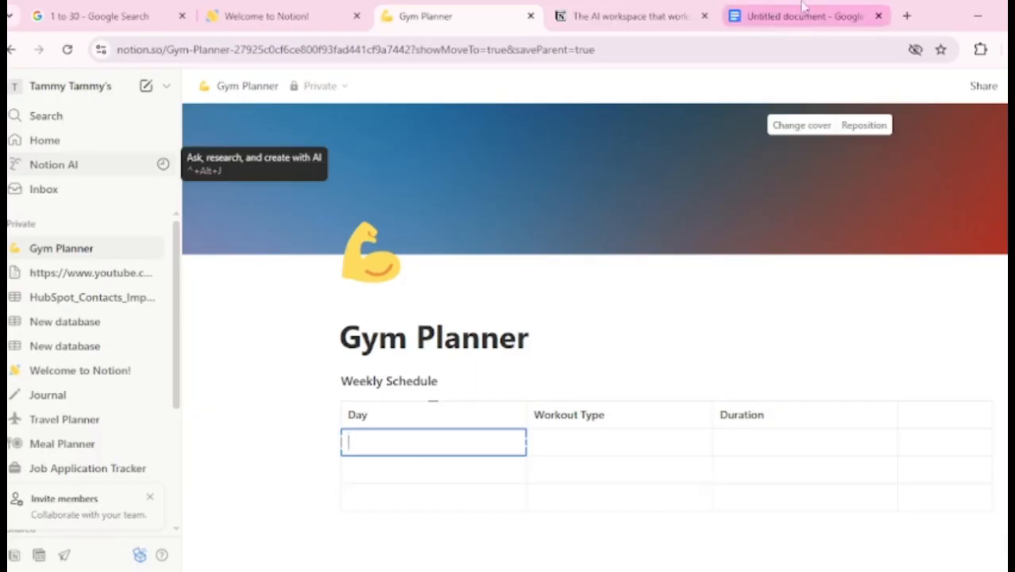
left_click(770, 13)
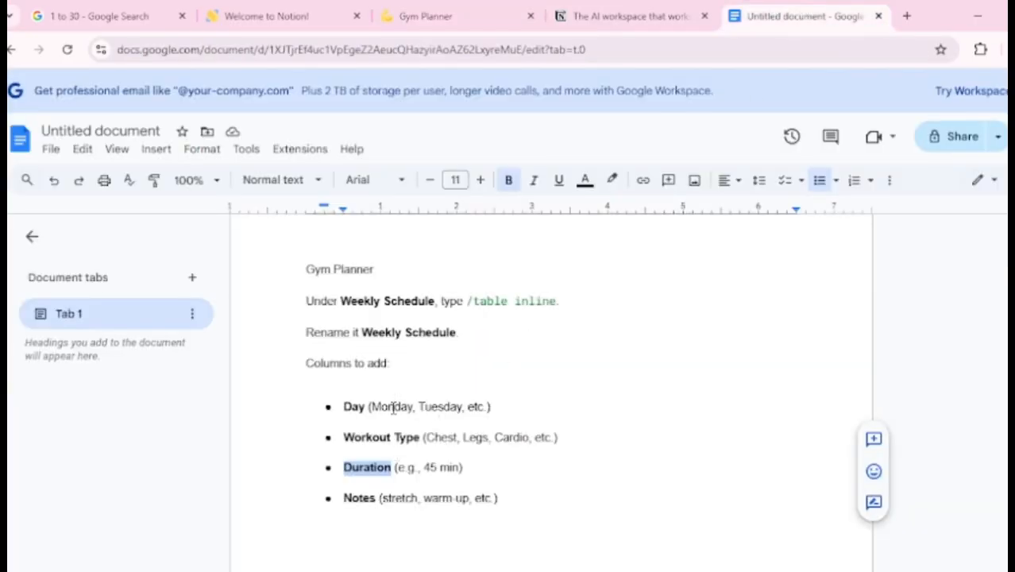
left_click_drag(370, 406, 416, 406)
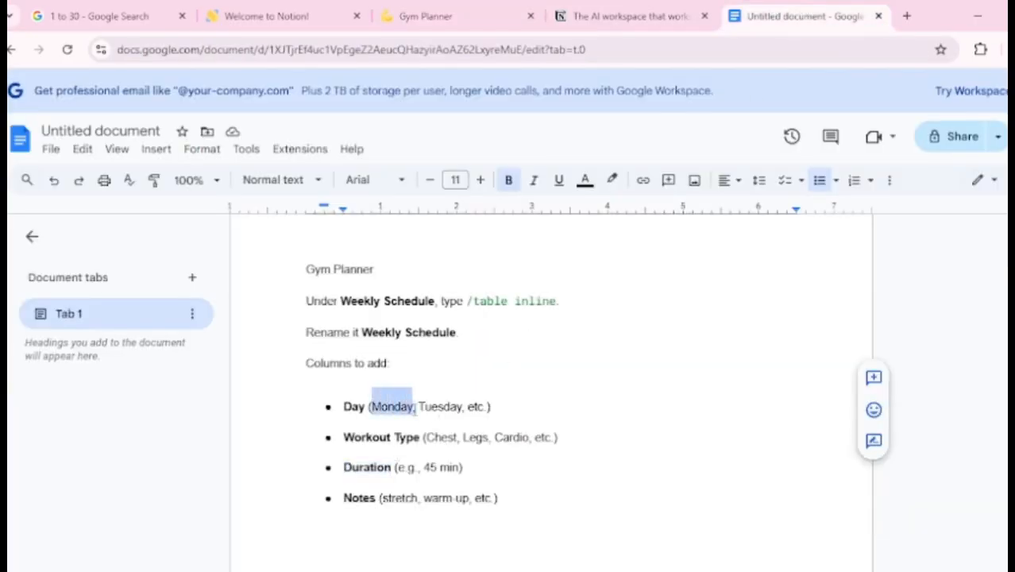
right_click(409, 401)
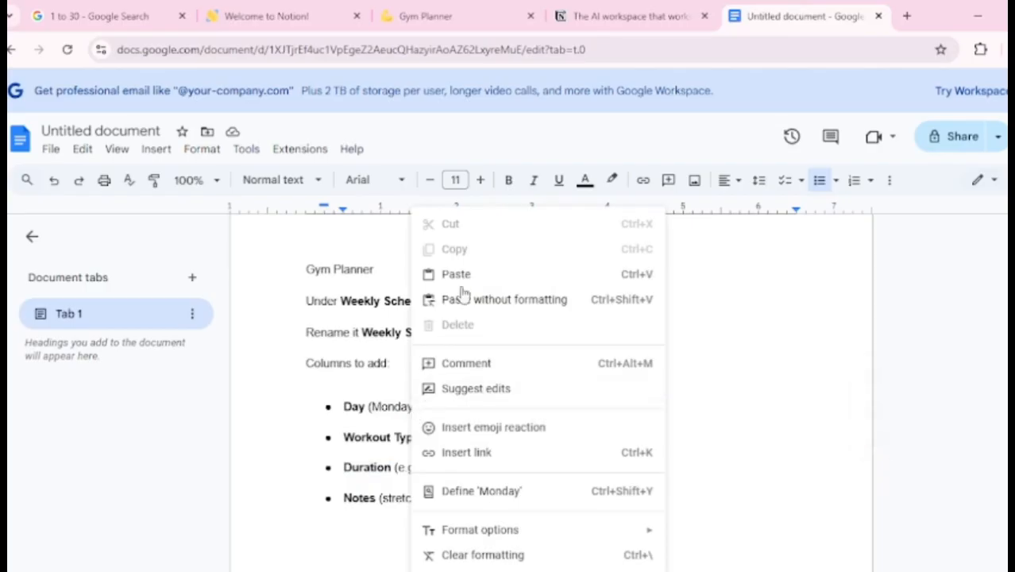
left_click(367, 406)
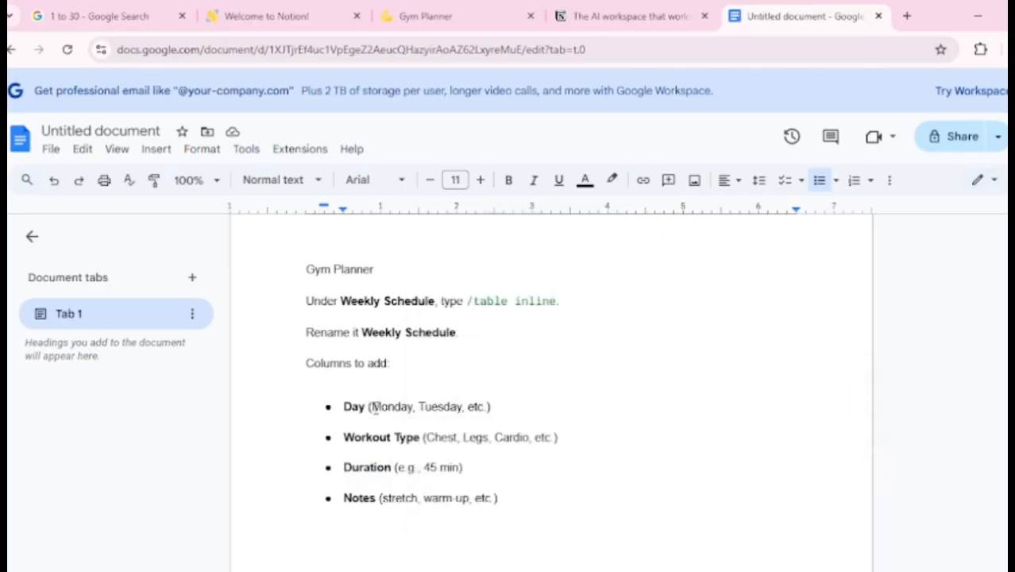
left_click_drag(371, 406, 413, 405)
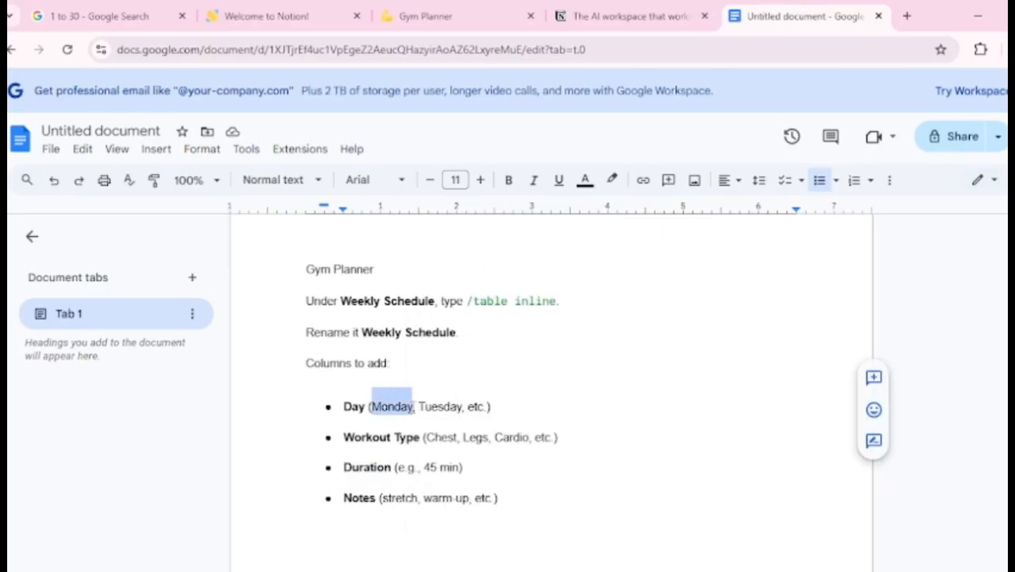
right_click(408, 406)
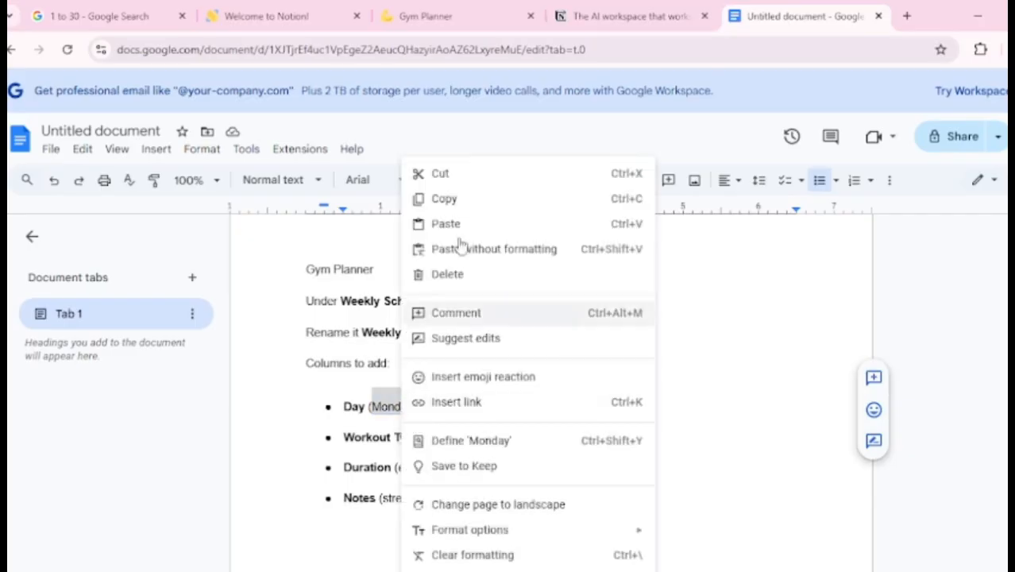
left_click(468, 199)
left_click(425, 16)
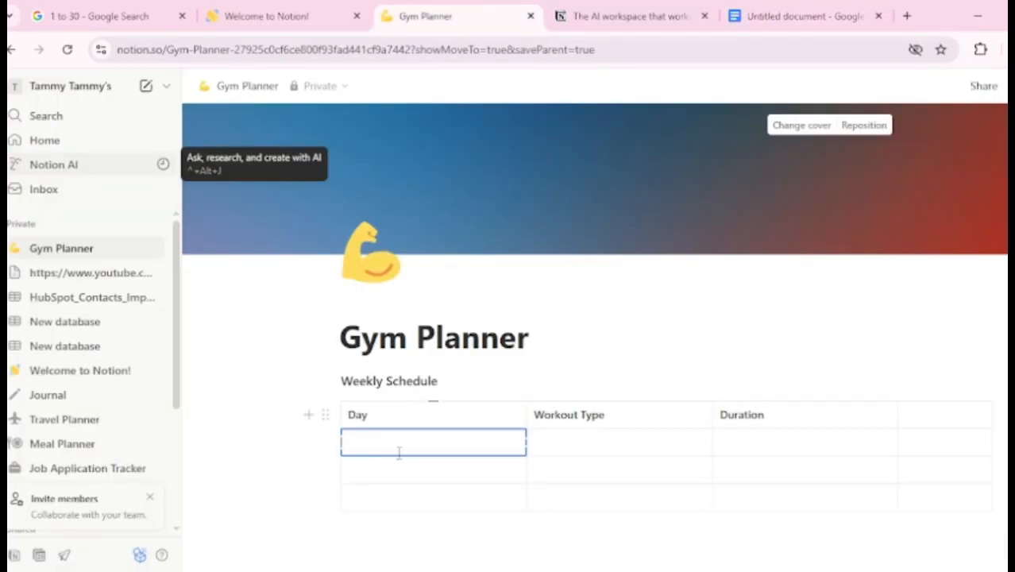
key("ctrl+v")
Copy "Tuesday" from the Google Docs outline and paste it into the Day cell below Monday in the Notion table
left_click(415, 469)
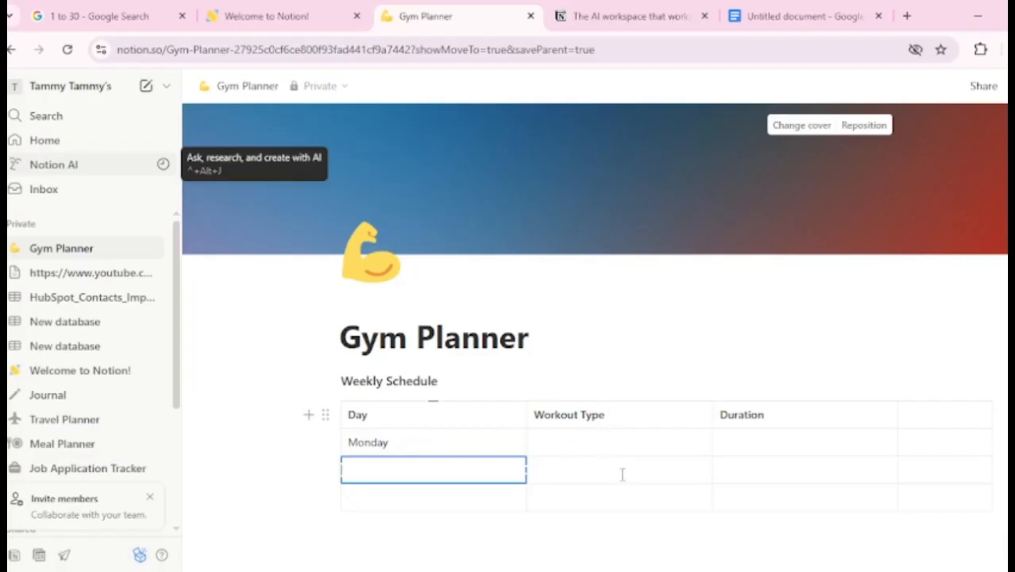
left_click(760, 6)
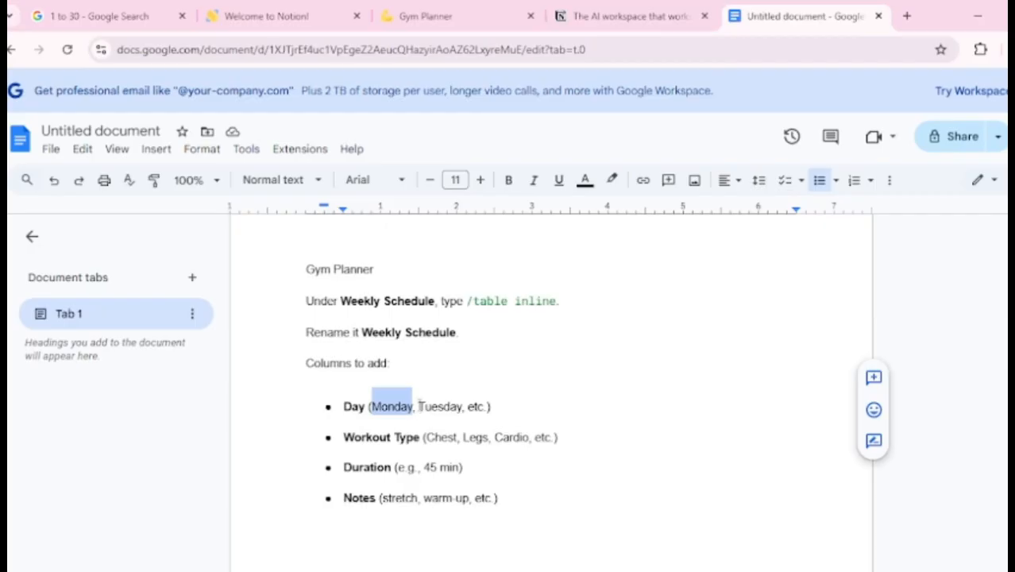
left_click_drag(417, 407, 462, 406)
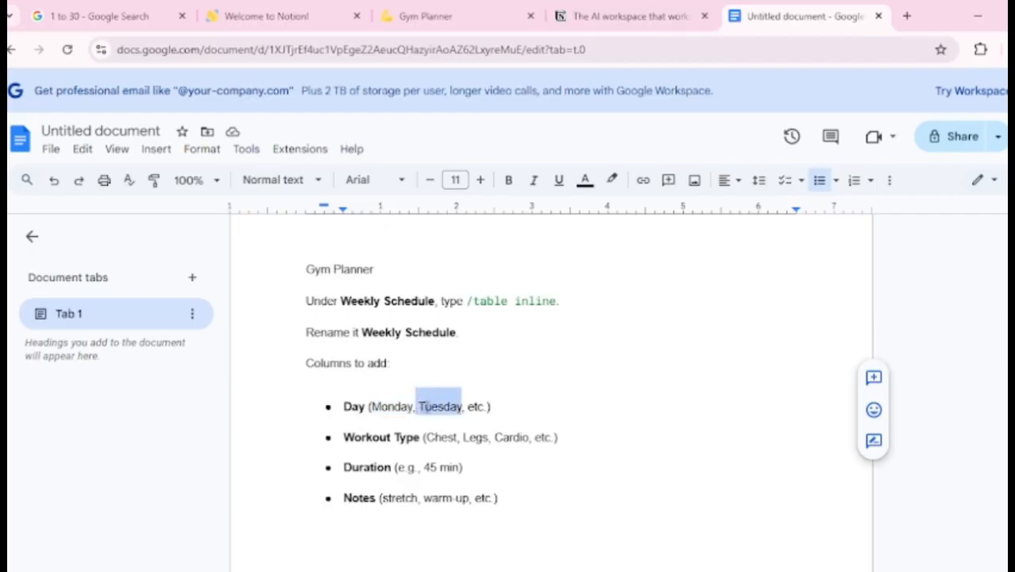
left_click(418, 406)
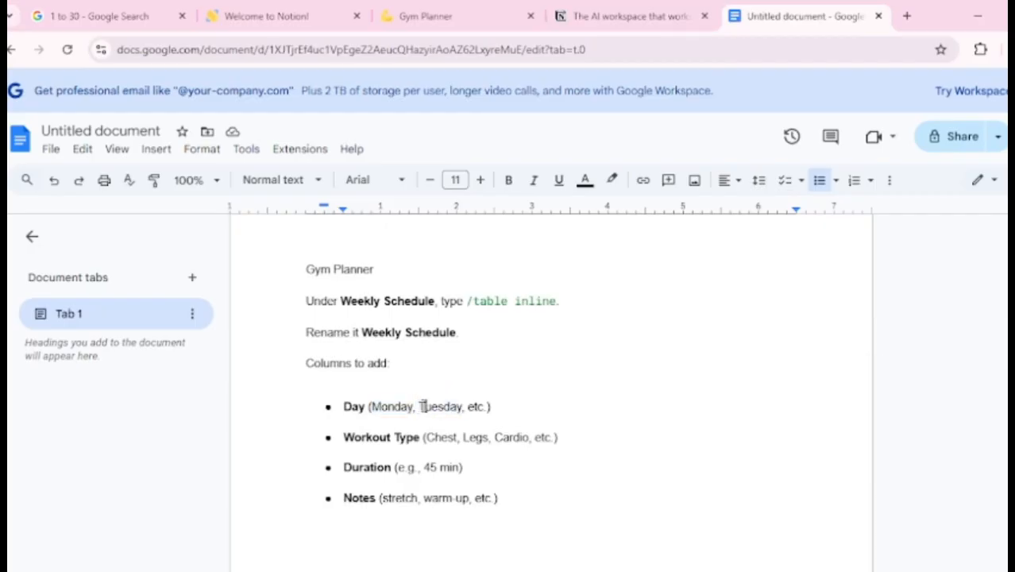
double_click(423, 406)
Copy "Chest" from the Google Docs outline and paste it into Monday's Workout Type cell in the Notion table
left_click_drag(426, 437, 459, 436)
right_click(458, 436)
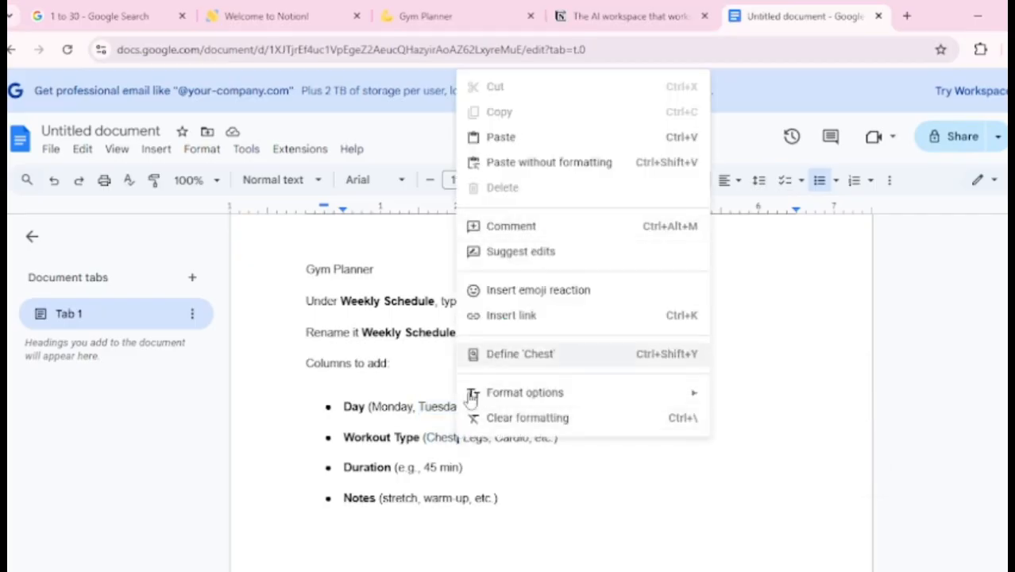
key("Escape")
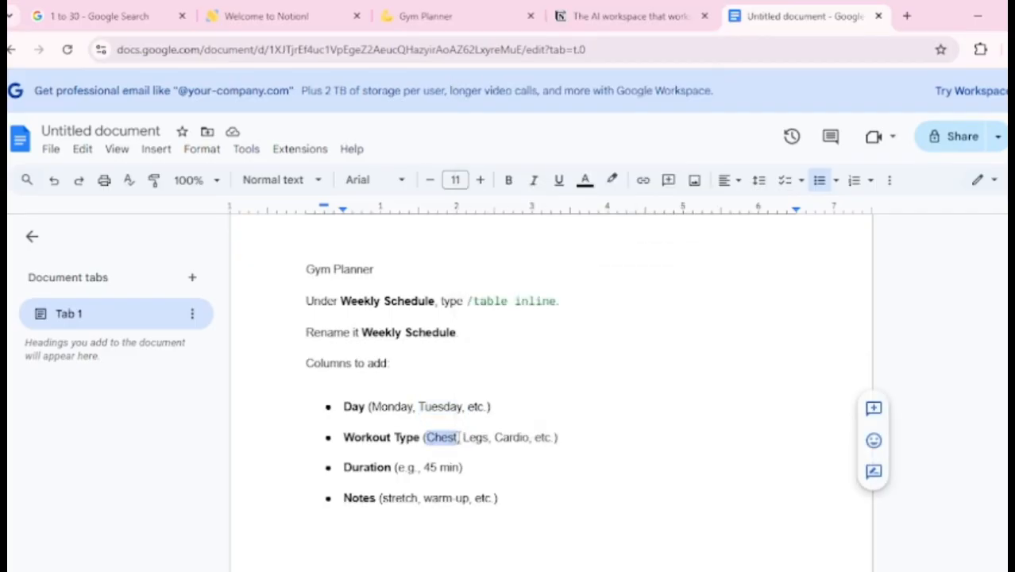
right_click(457, 437)
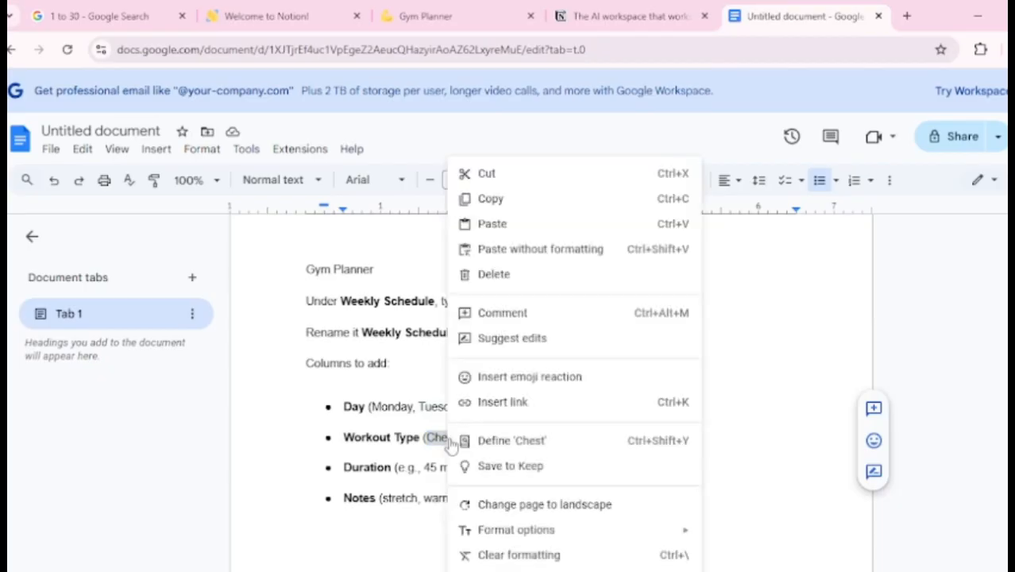
left_click(530, 196)
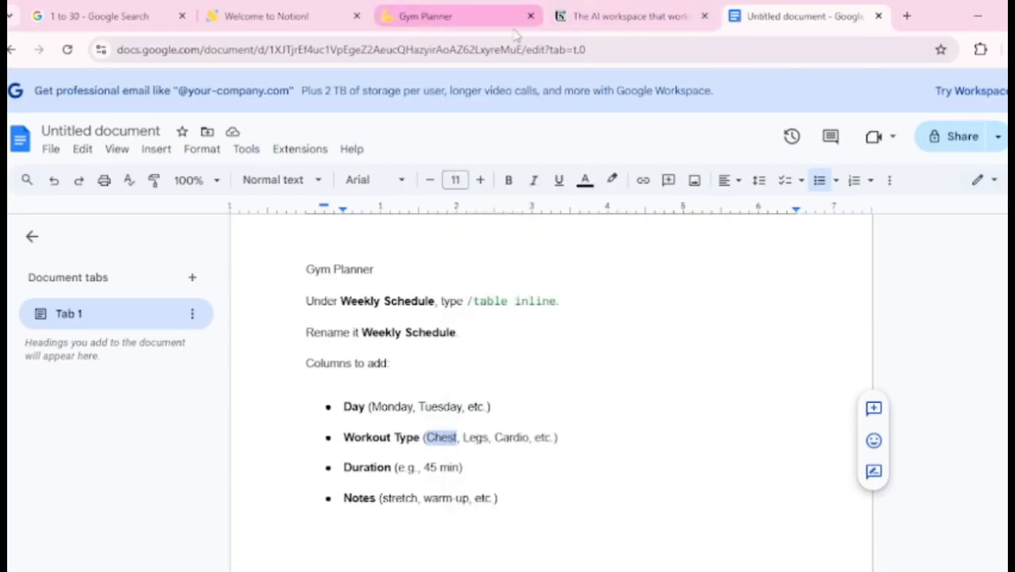
left_click(425, 16)
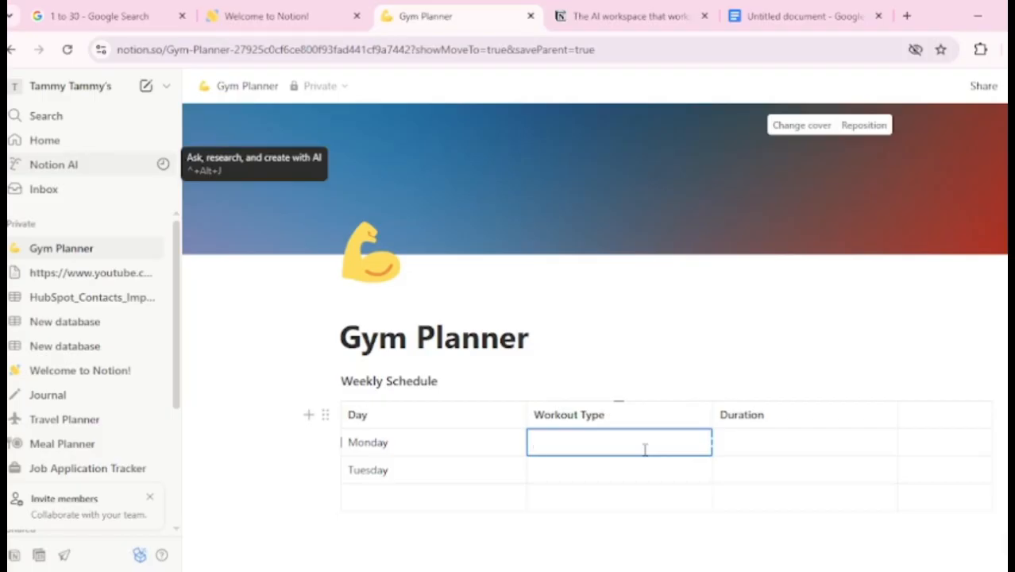
key("ctrl+v")
left_click(728, 441)
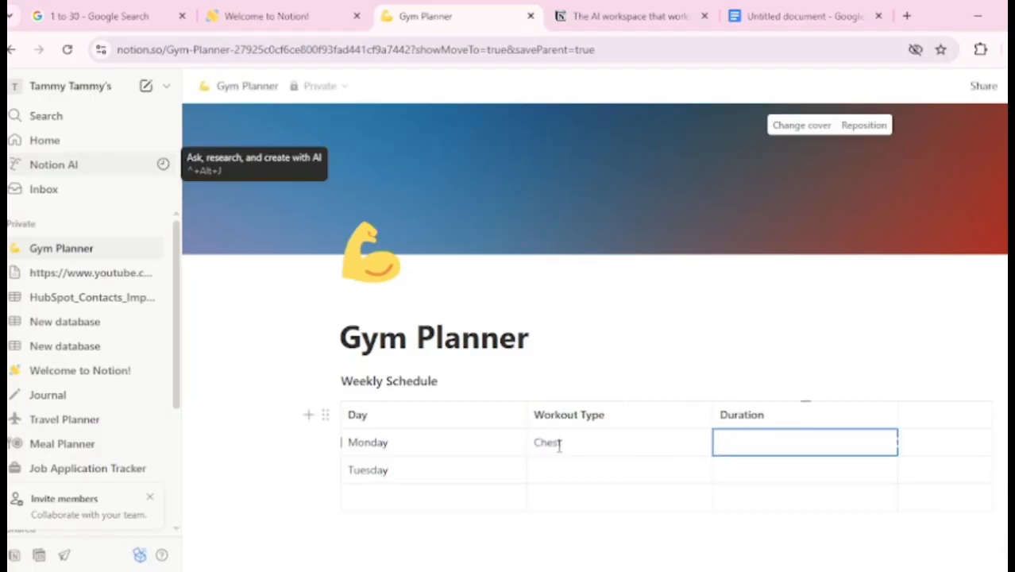